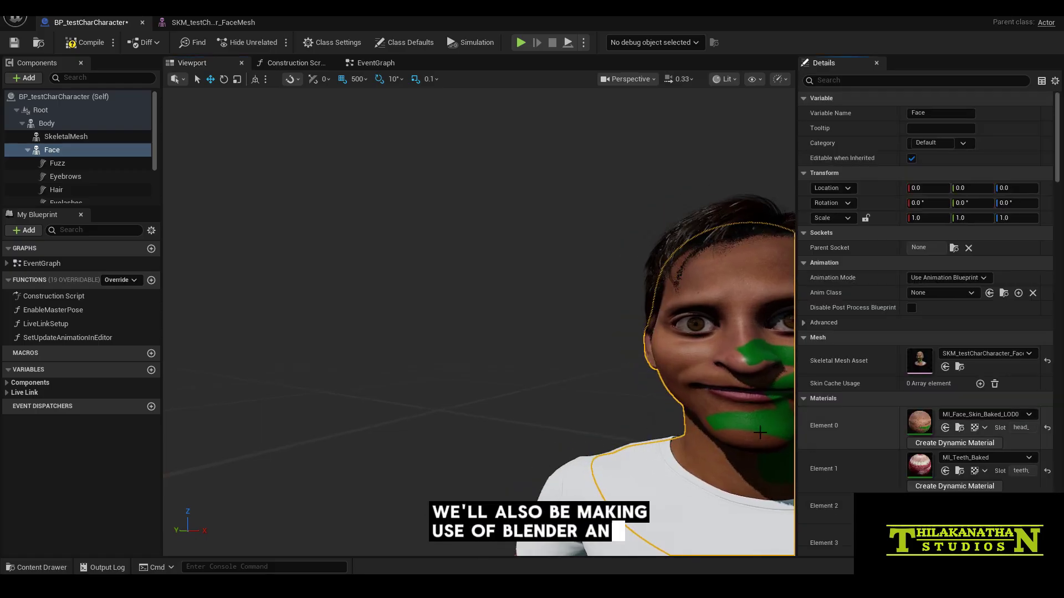
# Step: Select the character's SkeletalMesh component in the Assembly section
pyautogui.click(622, 443)
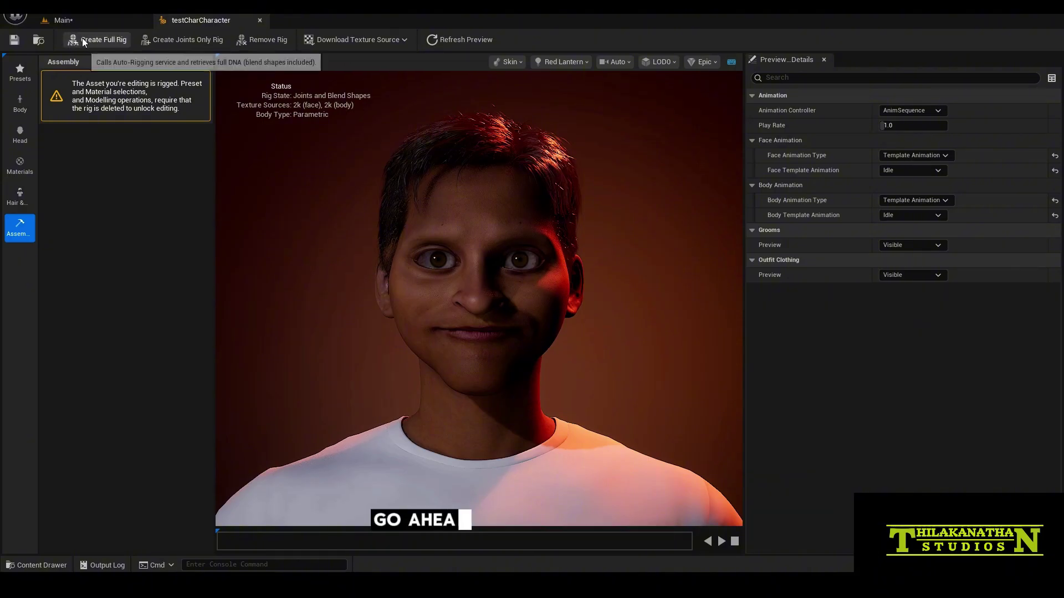
# Step: Review the 2k/4k/8k Download Texture Source options, then close the dropdown
pyautogui.click(347, 40)
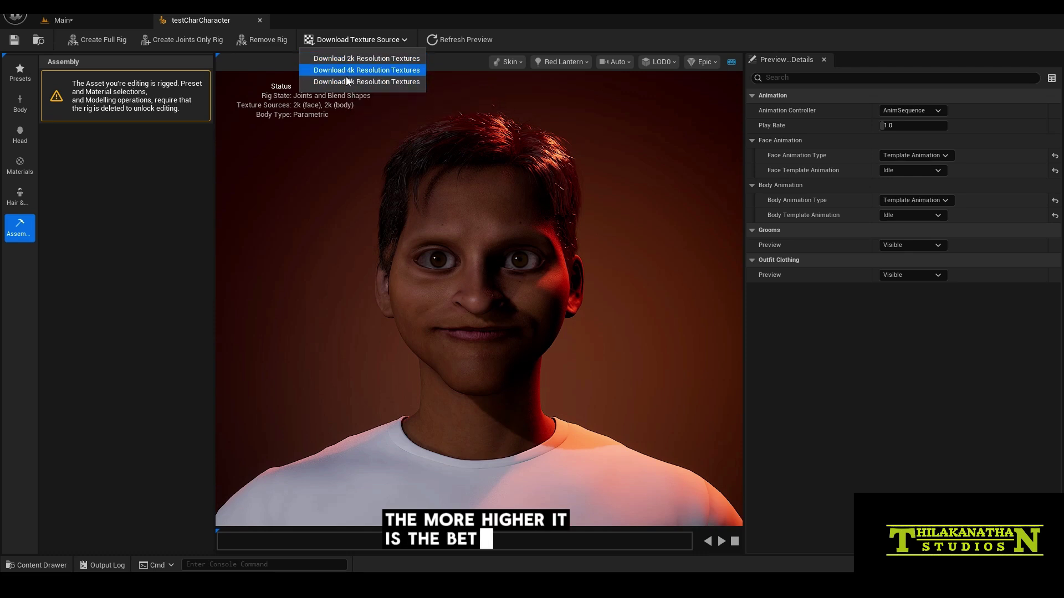
pyautogui.click(350, 37)
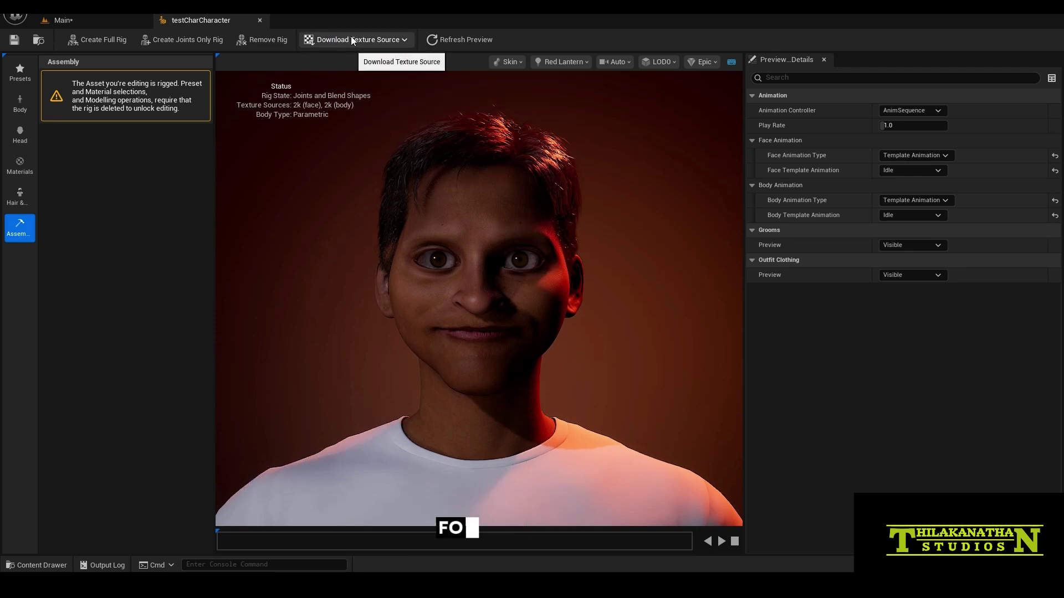
pyautogui.click(351, 39)
pyautogui.click(351, 37)
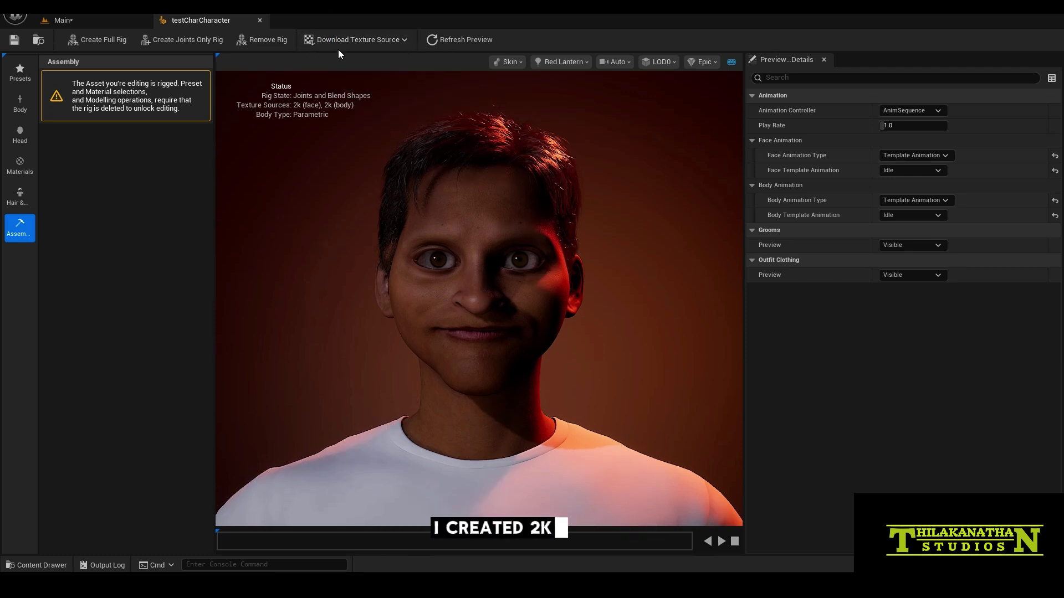
pyautogui.click(342, 39)
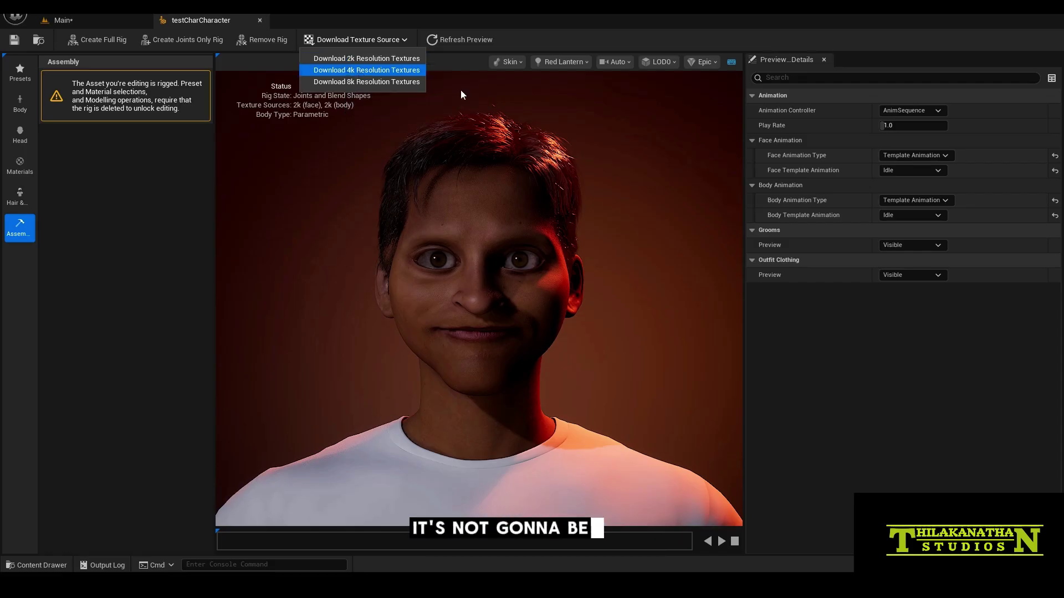
pyautogui.click(357, 72)
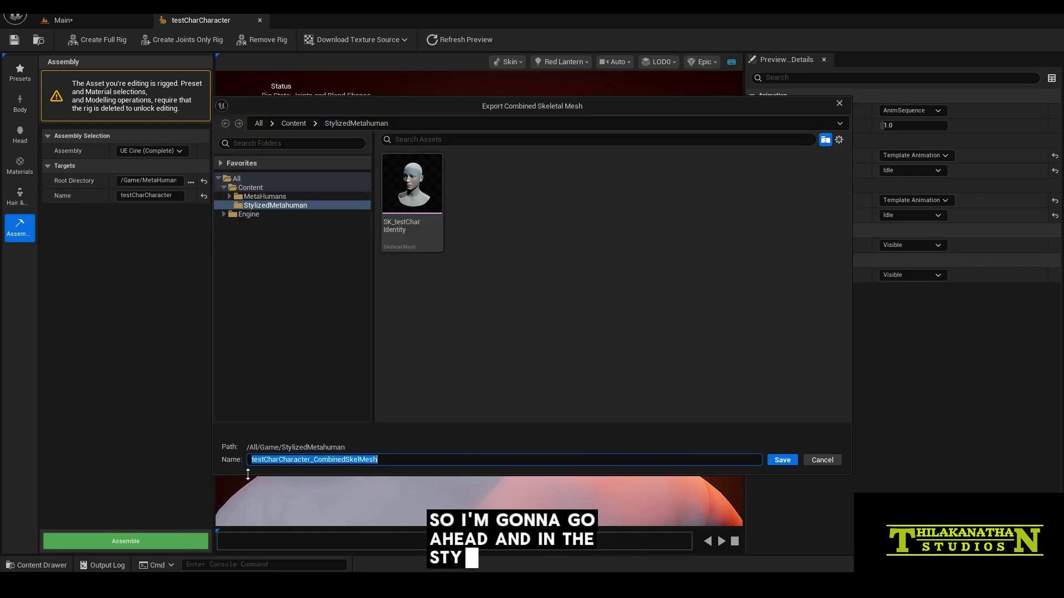
# Step: Save testCharCharacter_CombinedSkelMesh into StylizedMetahuman and return to the main level
pyautogui.click(793, 460)
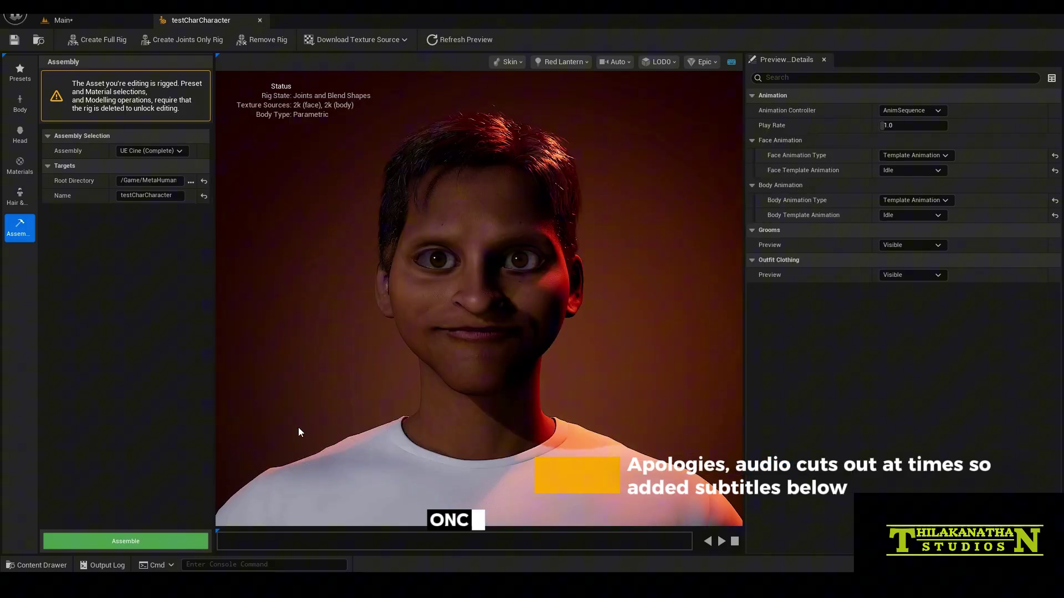
pyautogui.click(66, 20)
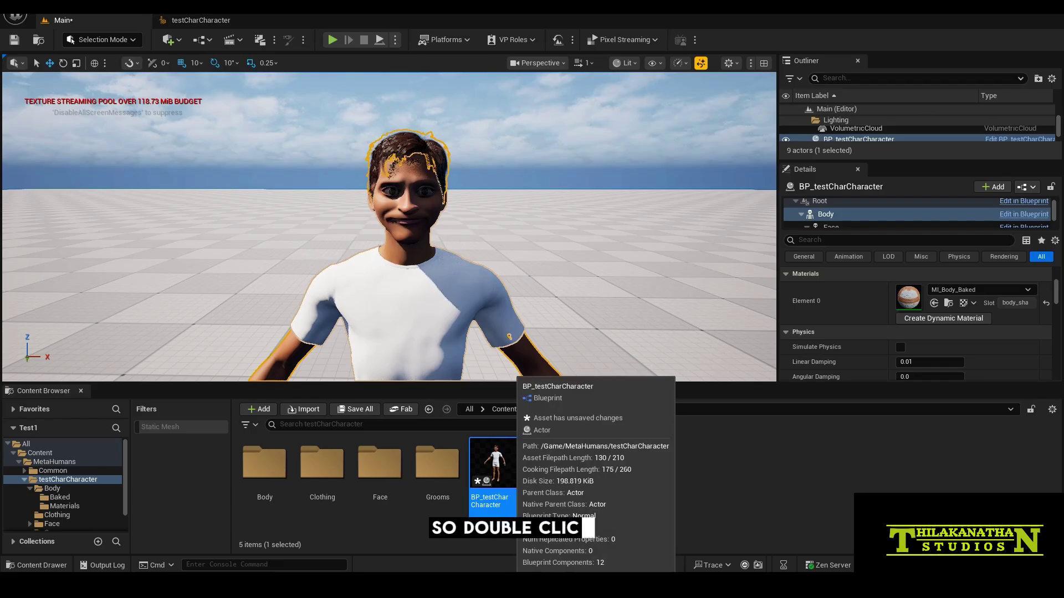
# Step: Open BP_testCharCharacter, its Body skeletal mesh, and then the MI_Body_Baked material instance
pyautogui.doubleClick(496, 459)
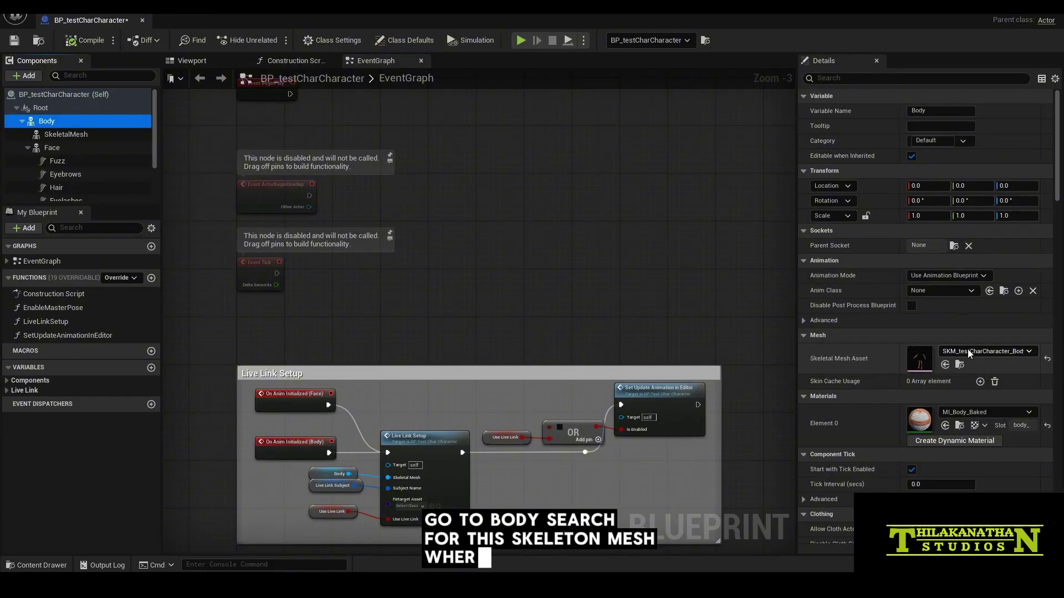
pyautogui.doubleClick(920, 363)
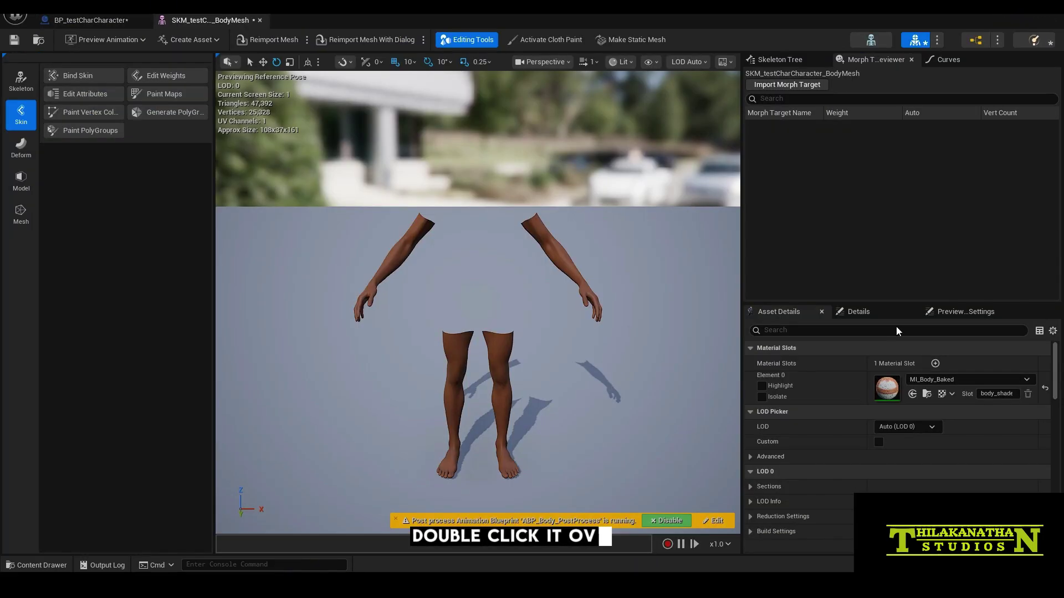
pyautogui.doubleClick(887, 388)
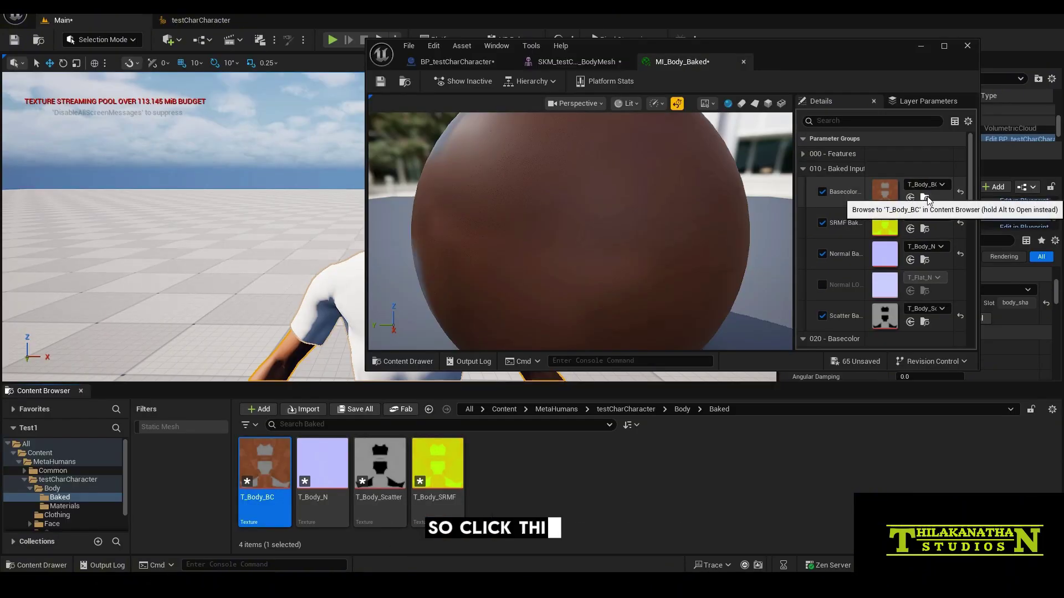
# Step: Locate T_Body_BC in the content library and export T_Body_N as a PNG
pyautogui.click(926, 198)
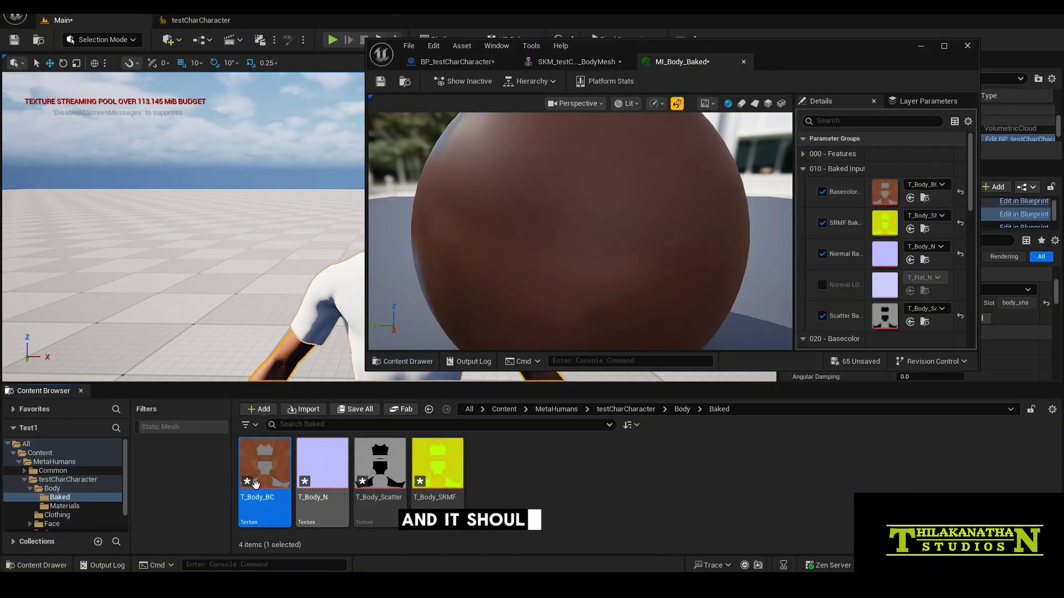
pyautogui.rightClick(317, 467)
pyautogui.moveTo(381, 270)
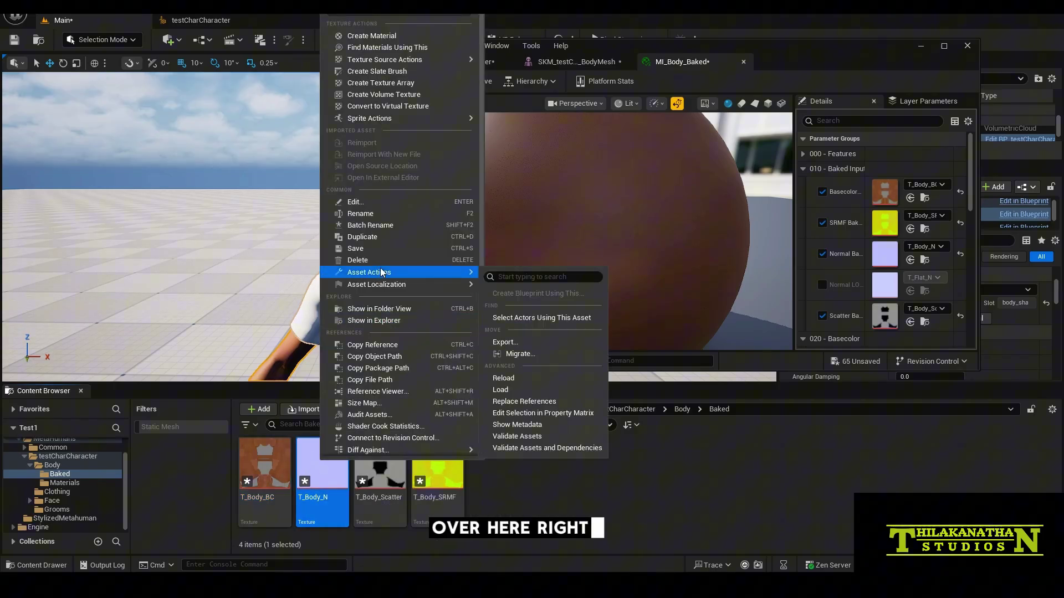
pyautogui.click(505, 342)
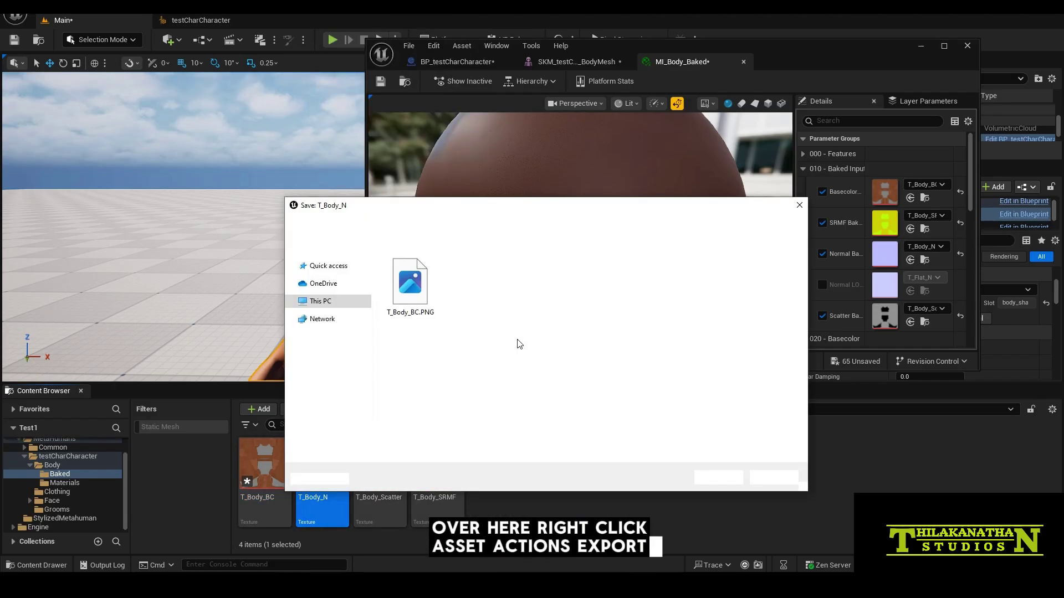
pyautogui.click(705, 474)
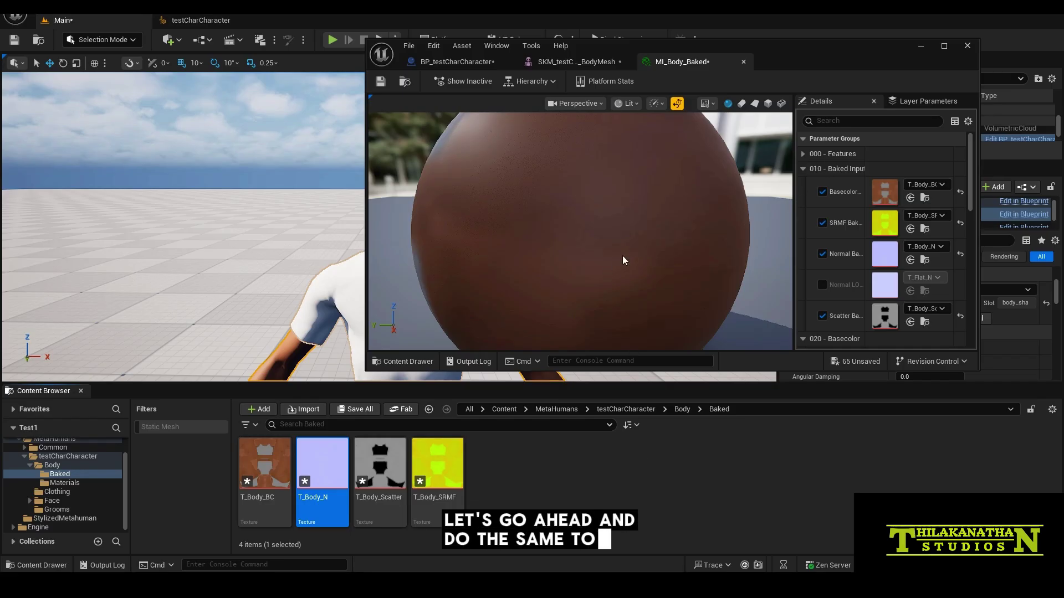
# Step: Close the body material and mesh editors and open MI_Face_Skin_Baked_LOD0
pyautogui.click(944, 45)
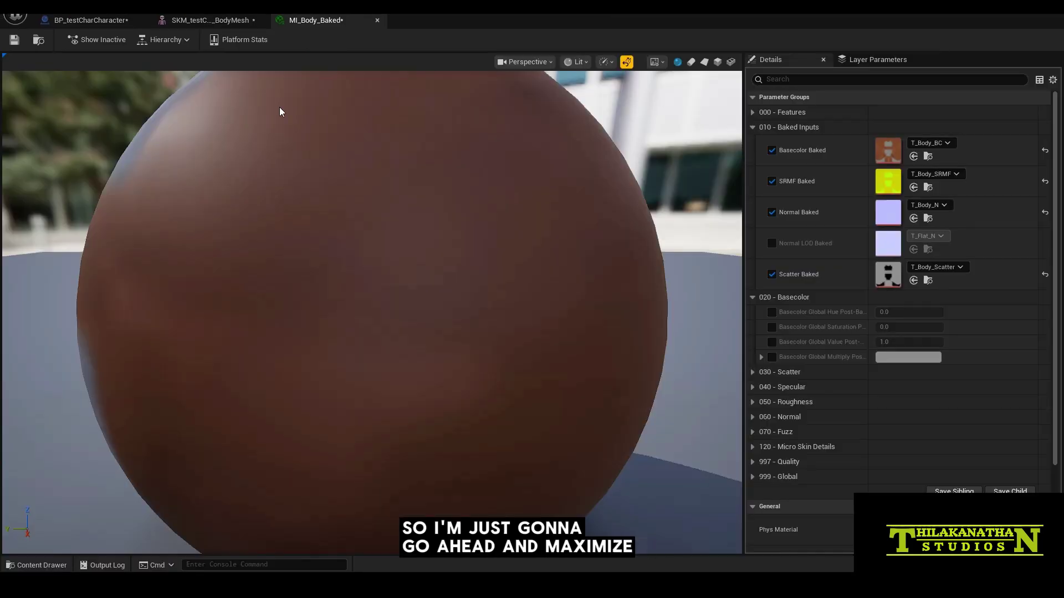
pyautogui.click(377, 20)
pyautogui.click(260, 18)
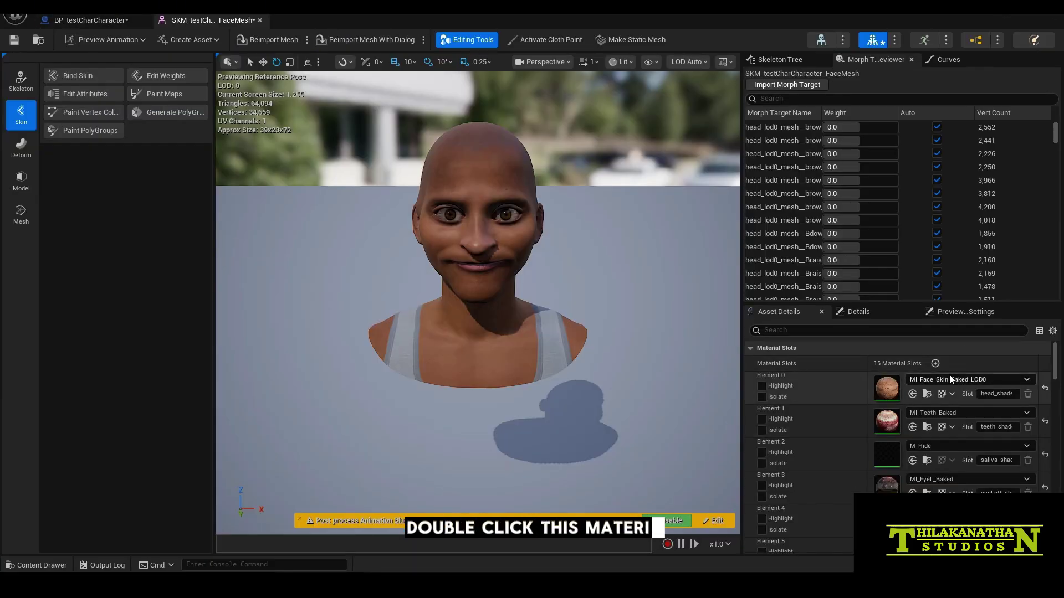
pyautogui.doubleClick(886, 387)
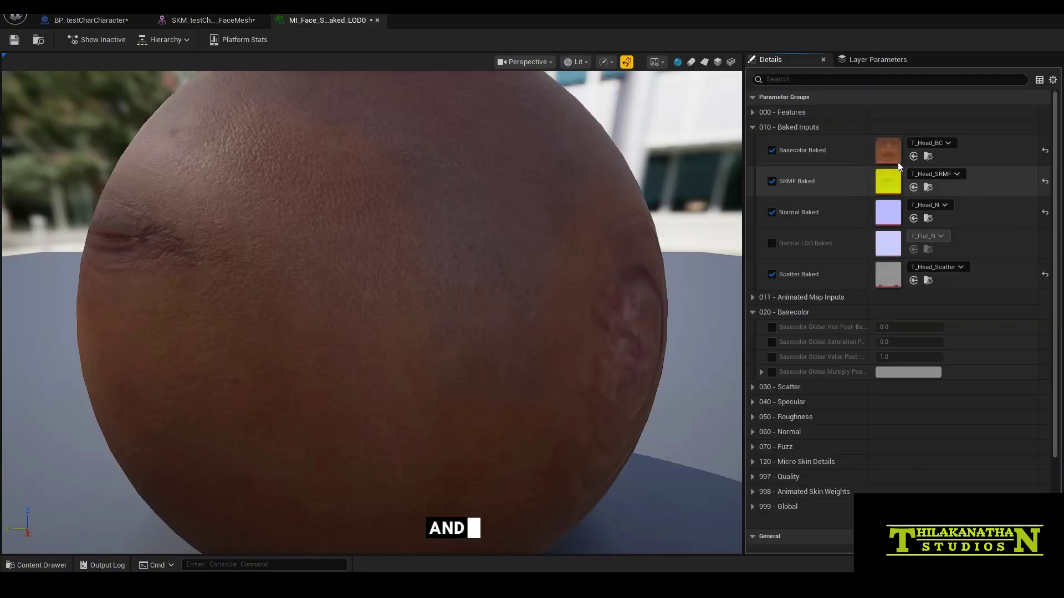
# Step: Locate T_Head_BC in the content library and export it as an image file
pyautogui.click(929, 156)
pyautogui.click(1011, 15)
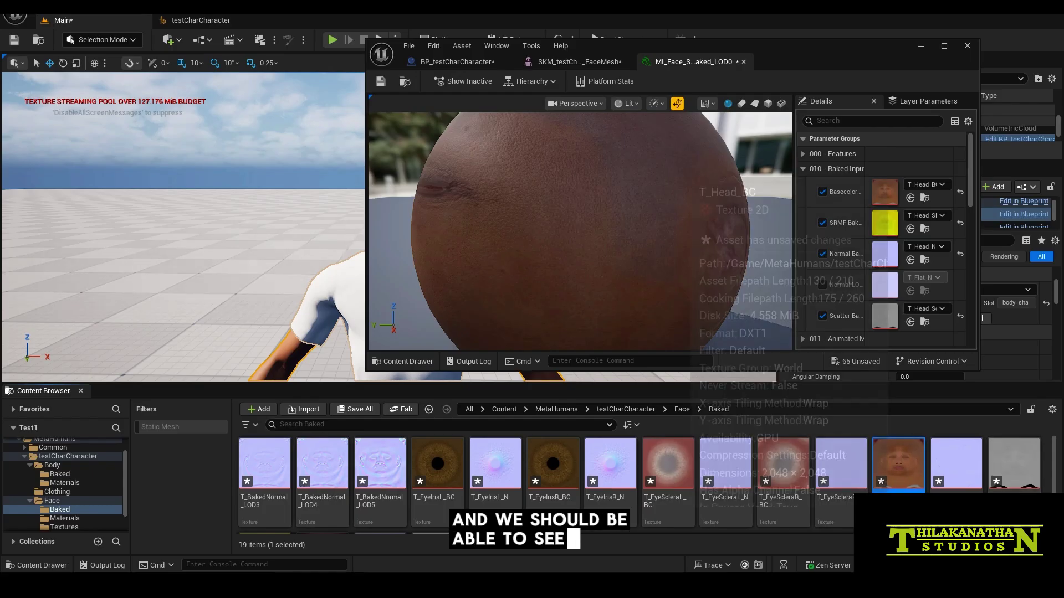
pyautogui.moveTo(902, 467)
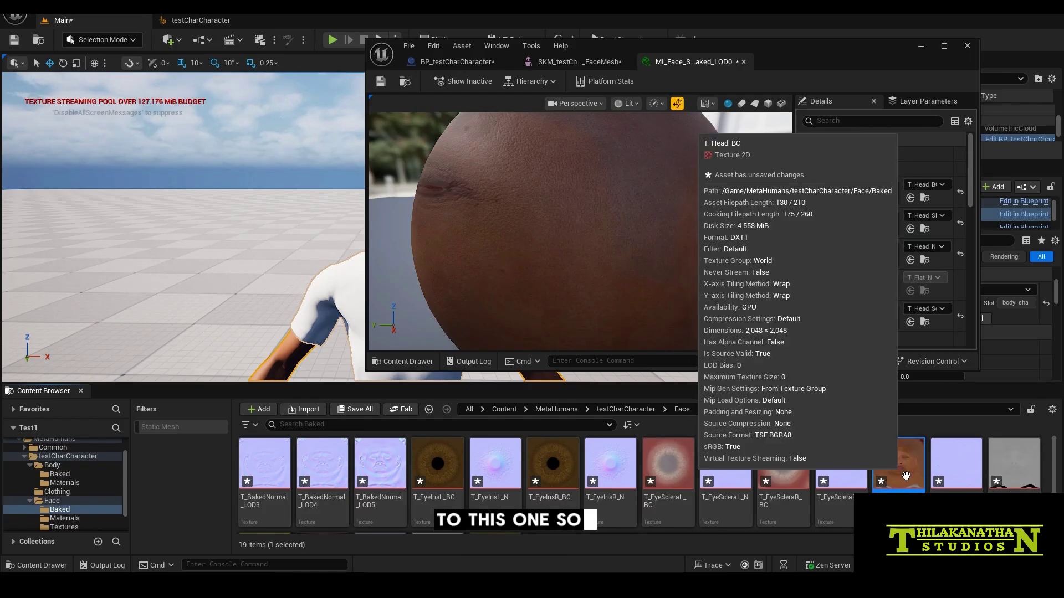
pyautogui.rightClick(902, 467)
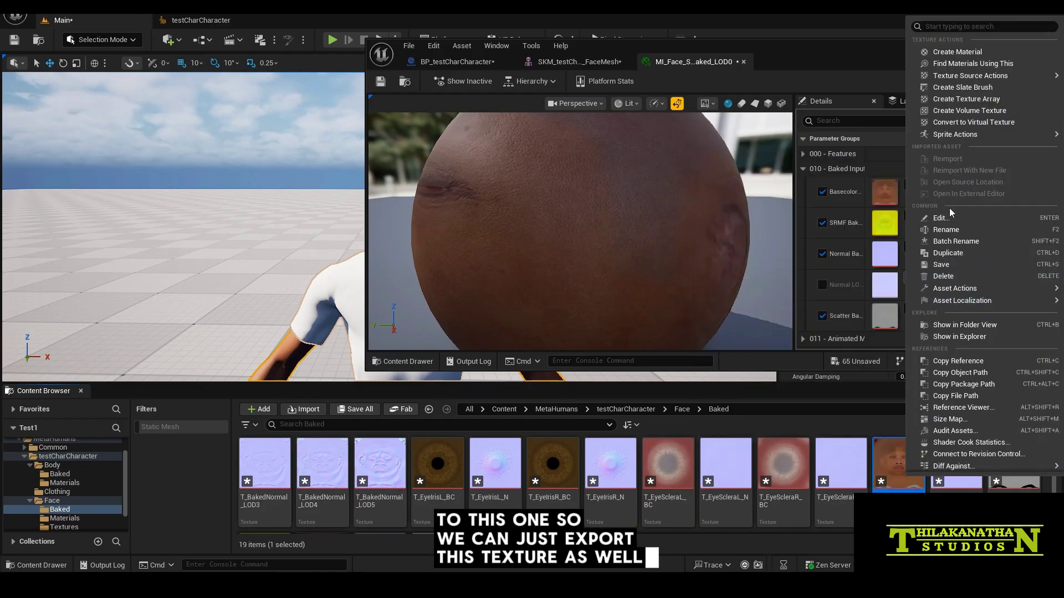
pyautogui.moveTo(954, 288)
pyautogui.click(831, 356)
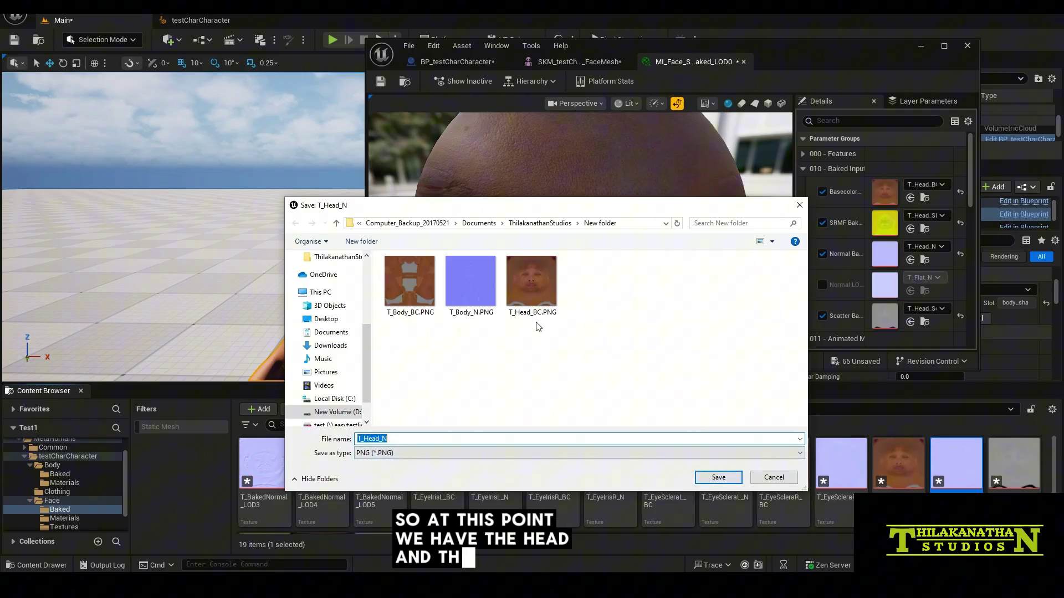
# Step: Save T_Head_N as PNG and export the combined skeletal mesh to an FBX file
pyautogui.click(723, 475)
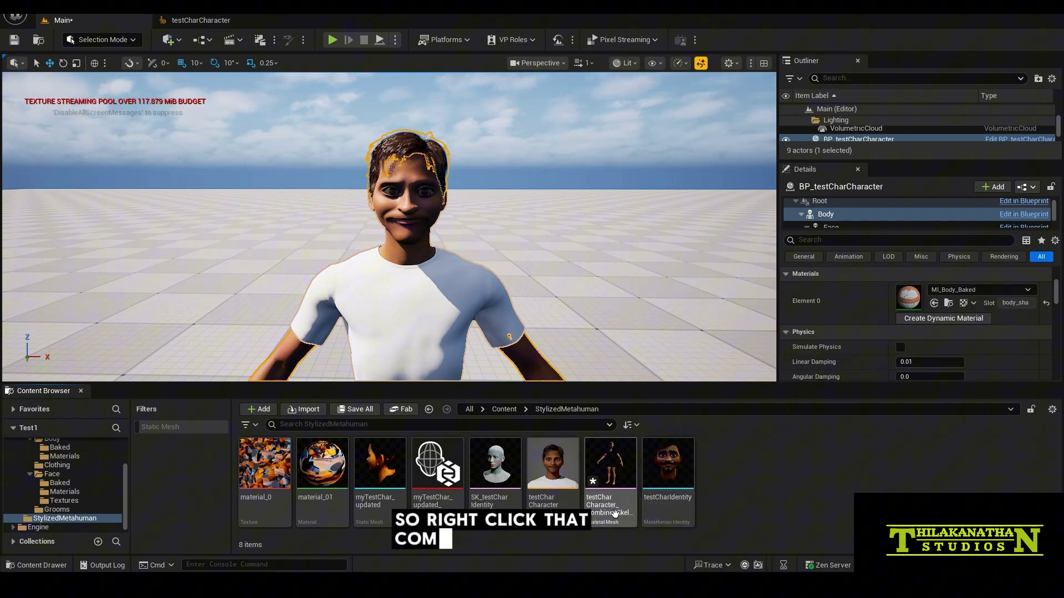
pyautogui.rightClick(617, 500)
pyautogui.moveTo(672, 265)
pyautogui.click(798, 333)
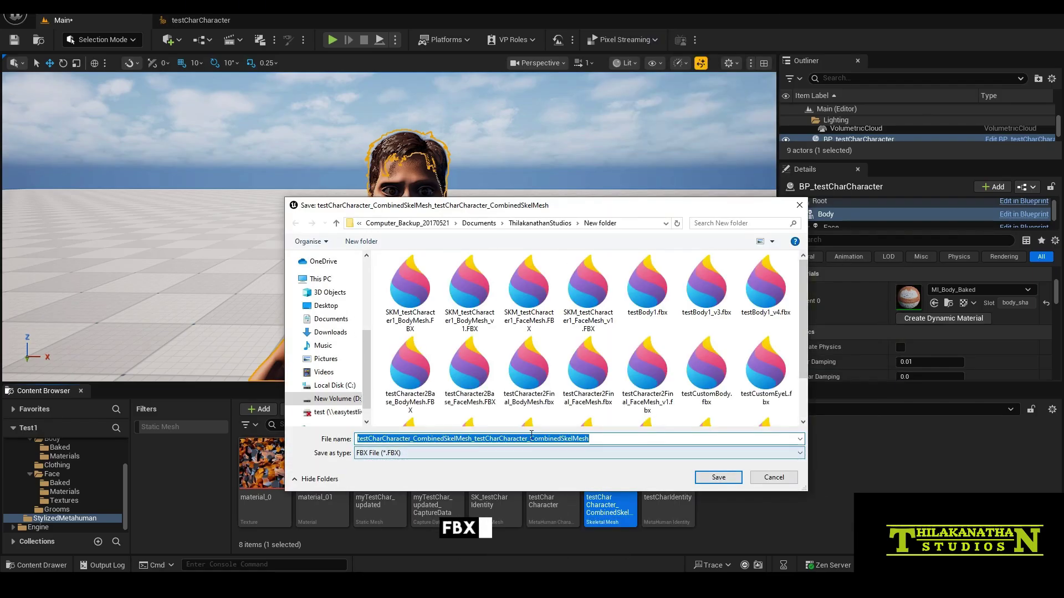
pyautogui.click(715, 478)
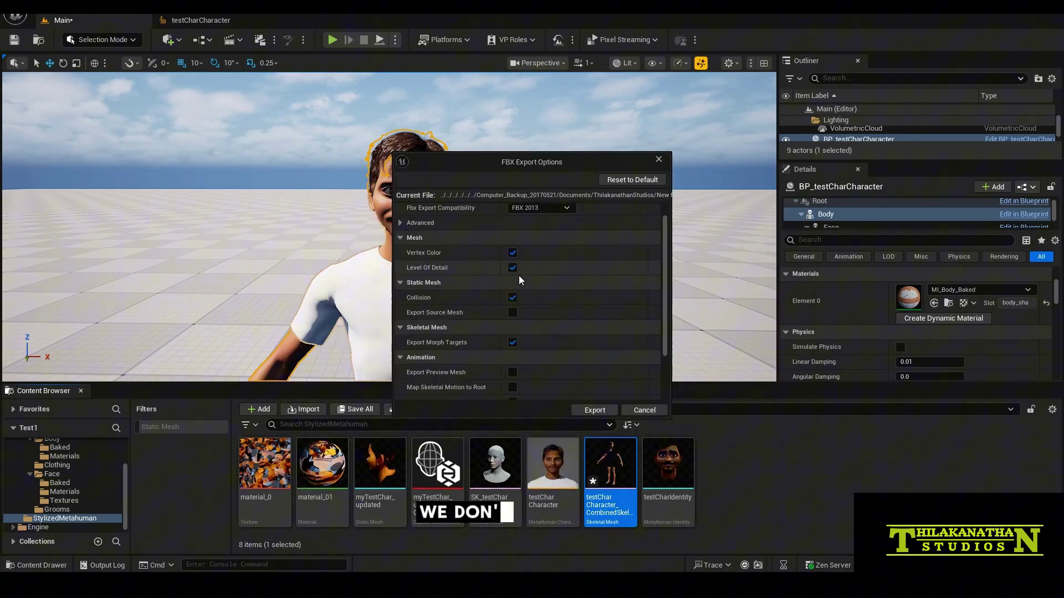
# Step: Disable vertex colours, collision and morph targets, enable Export Source Mesh, and export
pyautogui.click(513, 252)
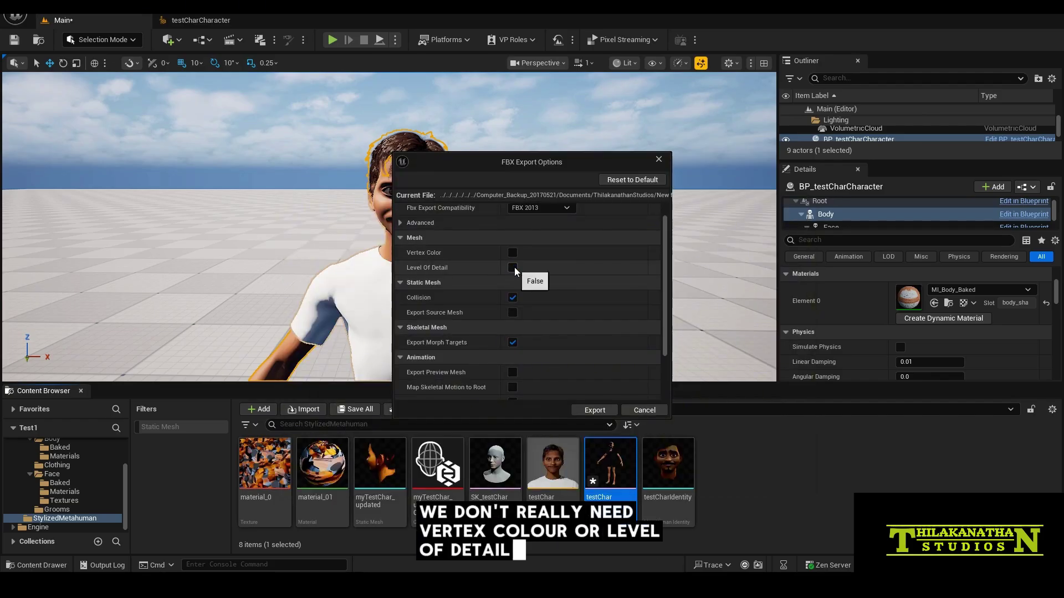
pyautogui.click(513, 298)
pyautogui.click(513, 342)
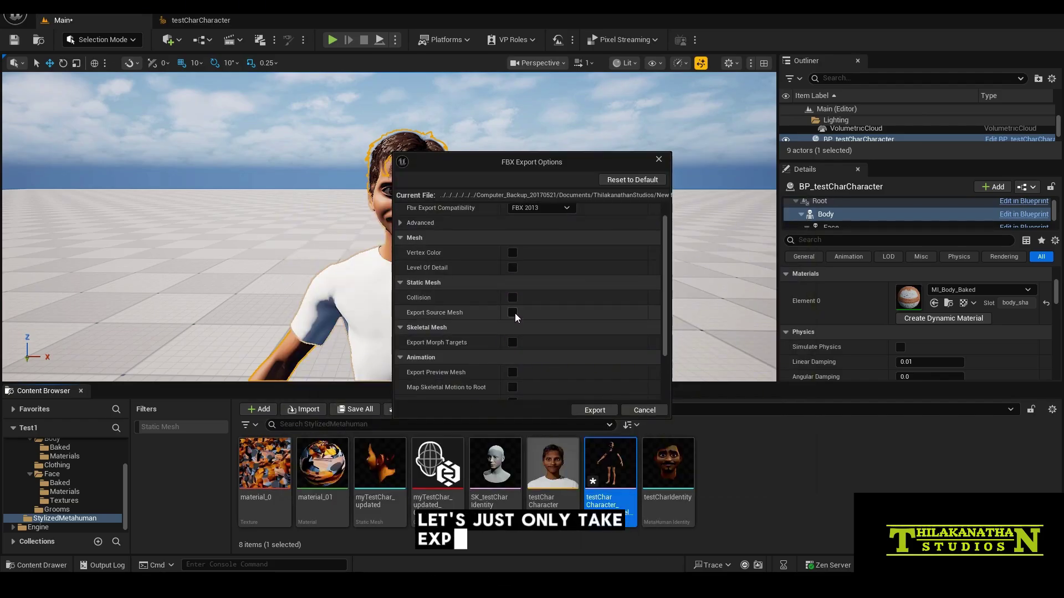
pyautogui.click(513, 313)
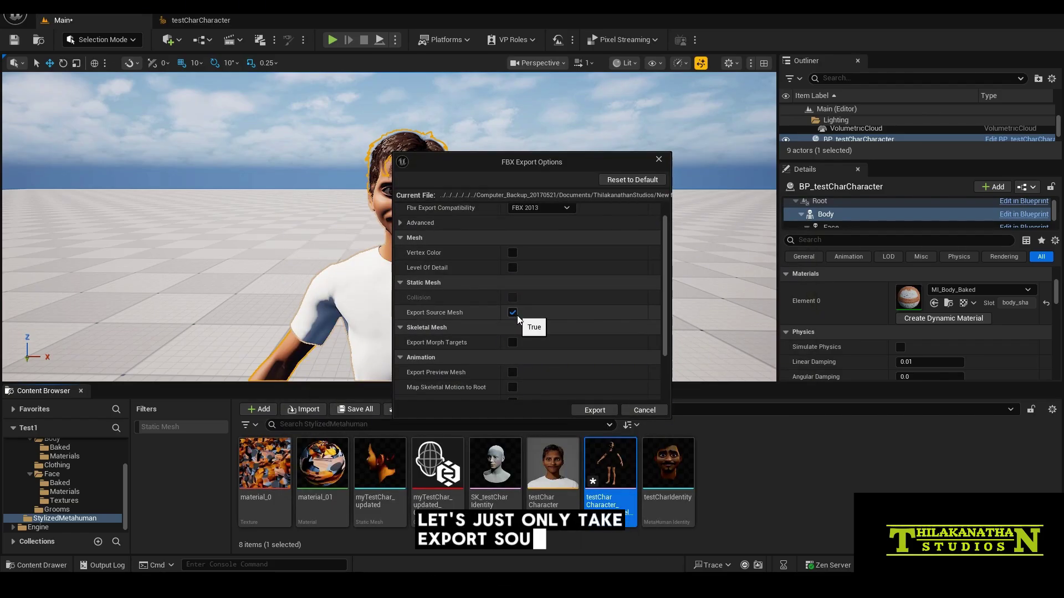
pyautogui.click(601, 411)
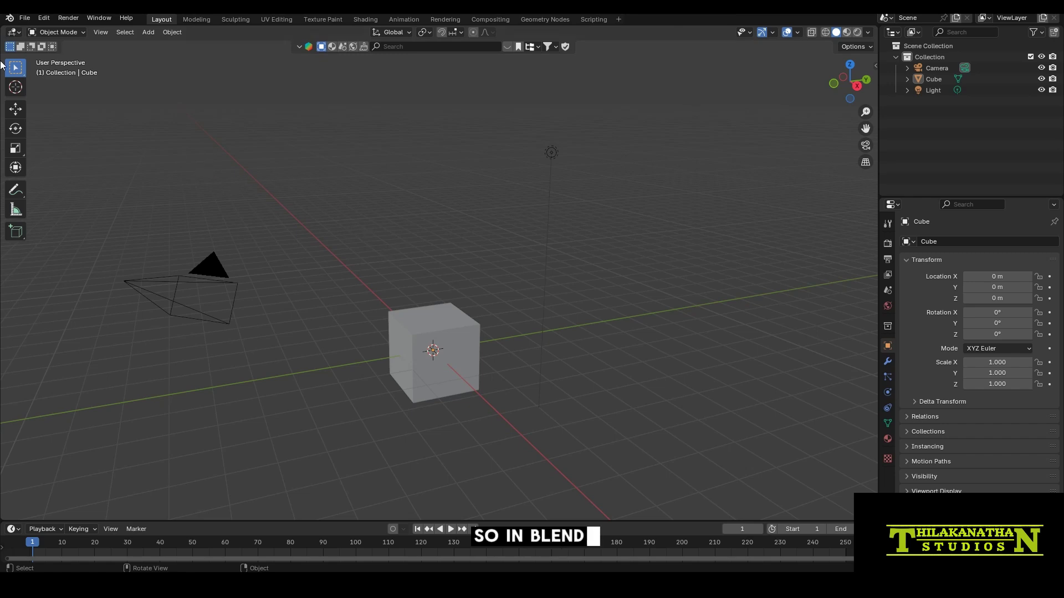
# Step: Delete the default camera, cube and light from the scene
pyautogui.press('a')
pyautogui.press('x')
pyautogui.click(421, 242)
# Step: Import testCharCharacter_CombinedSkelMesh.FBX and frame the character's body mesh from the front
pyautogui.click(30, 21)
pyautogui.moveTo(56, 175)
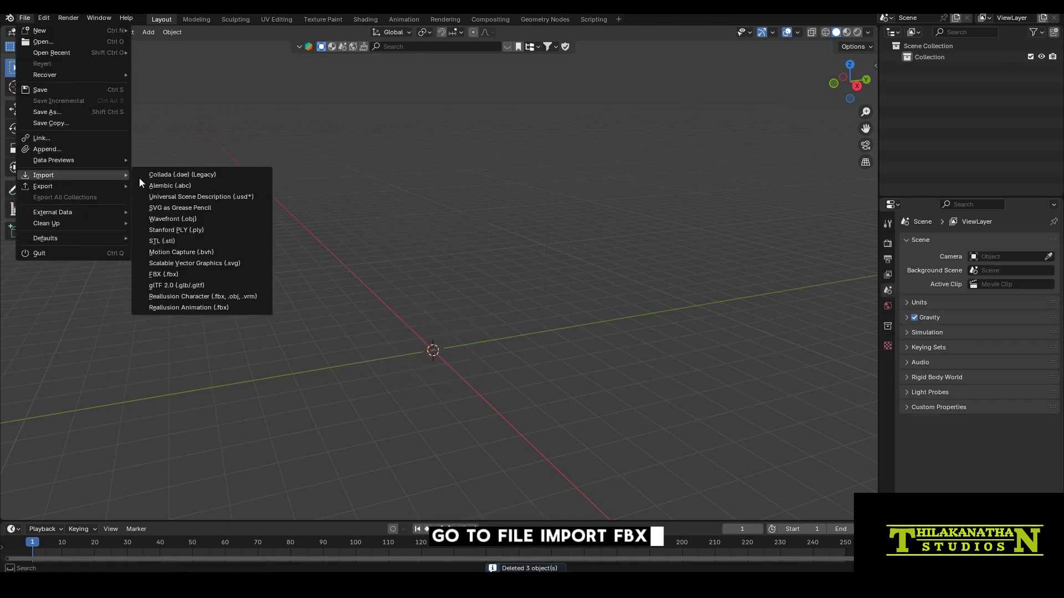
pyautogui.click(181, 191)
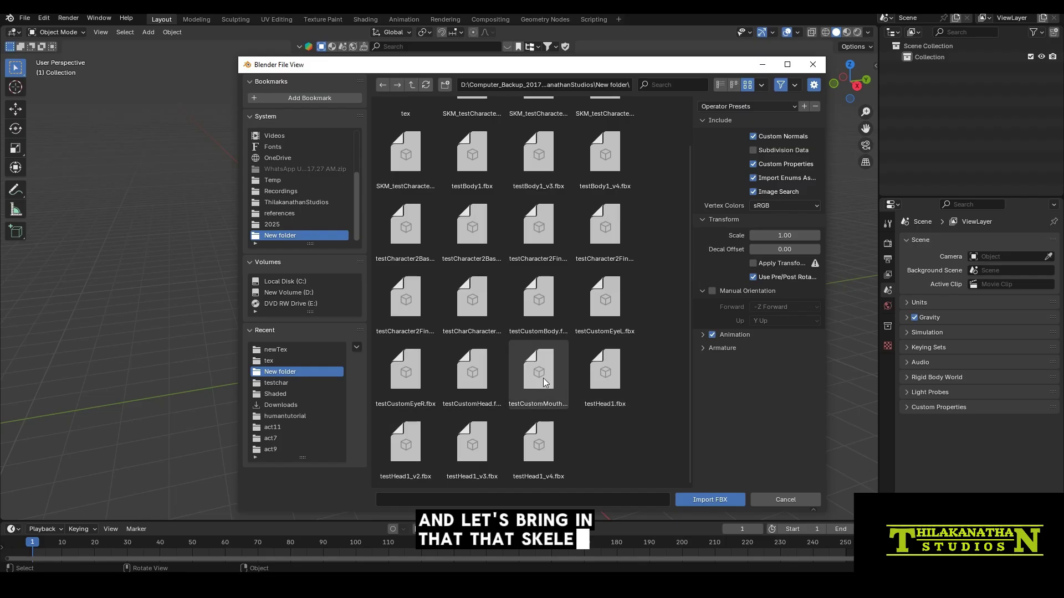
pyautogui.click(544, 319)
pyautogui.click(472, 302)
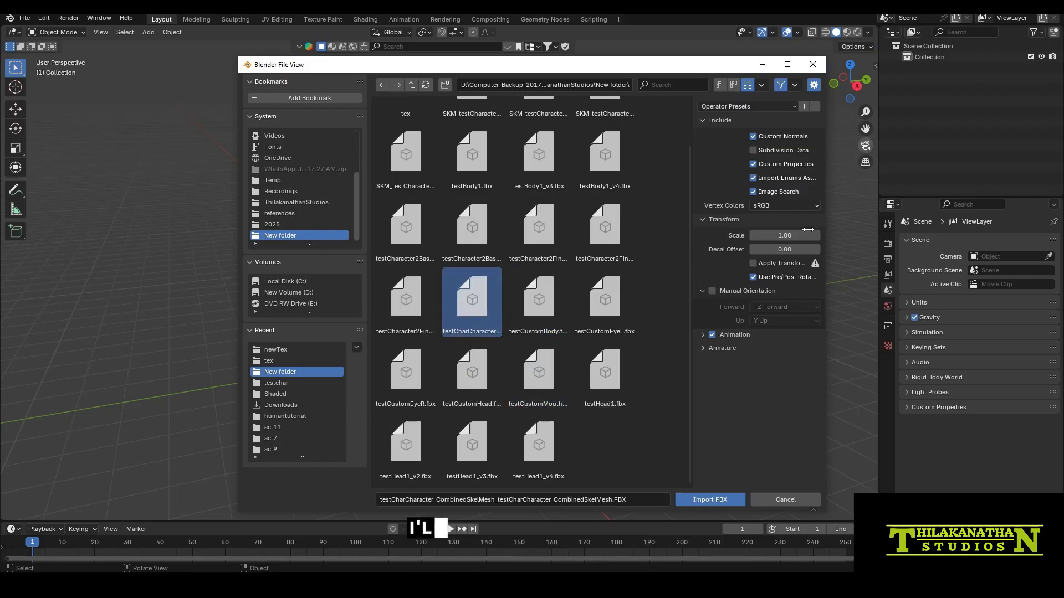
pyautogui.click(697, 500)
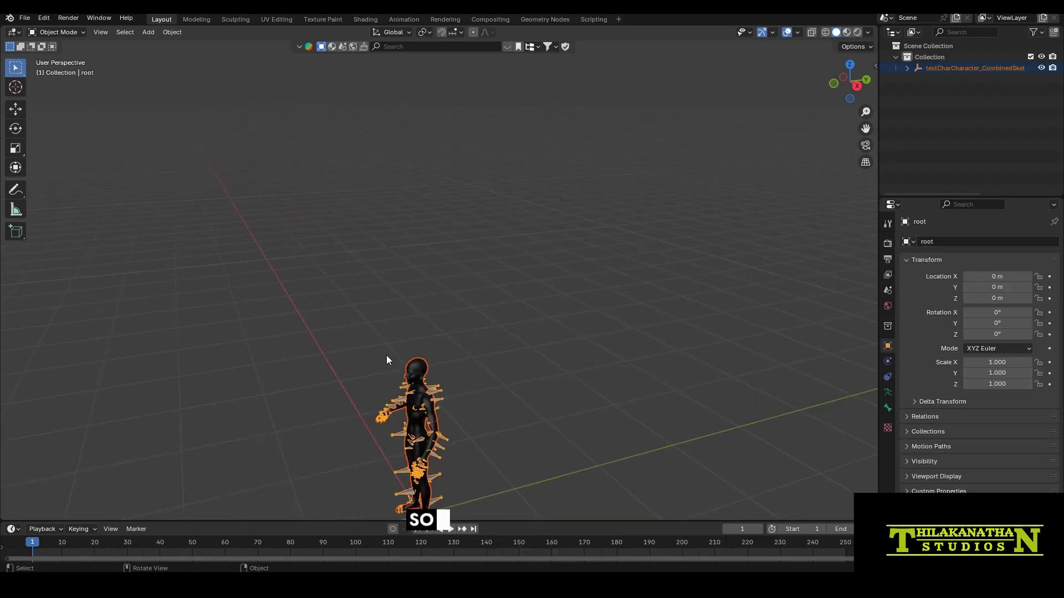
pyautogui.click(419, 397)
pyautogui.moveTo(419, 397); pyautogui.dragTo(528, 309, button='middle')
pyautogui.press('KP_Decimal')
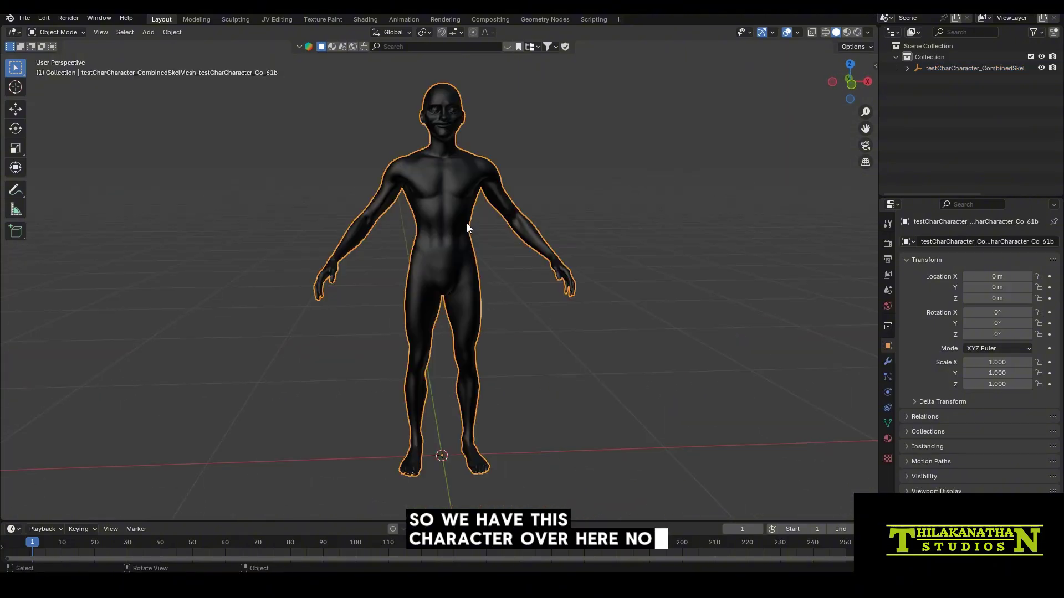
# Step: Create a new folder named textures beside the four exported PNG textures
pyautogui.moveTo(309, 587)
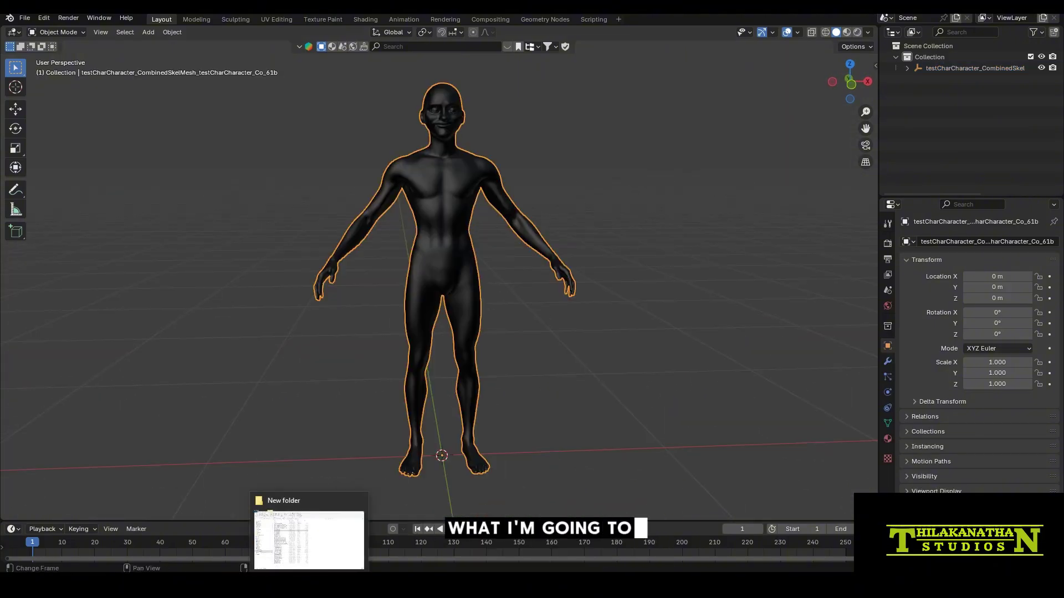
pyautogui.click(309, 537)
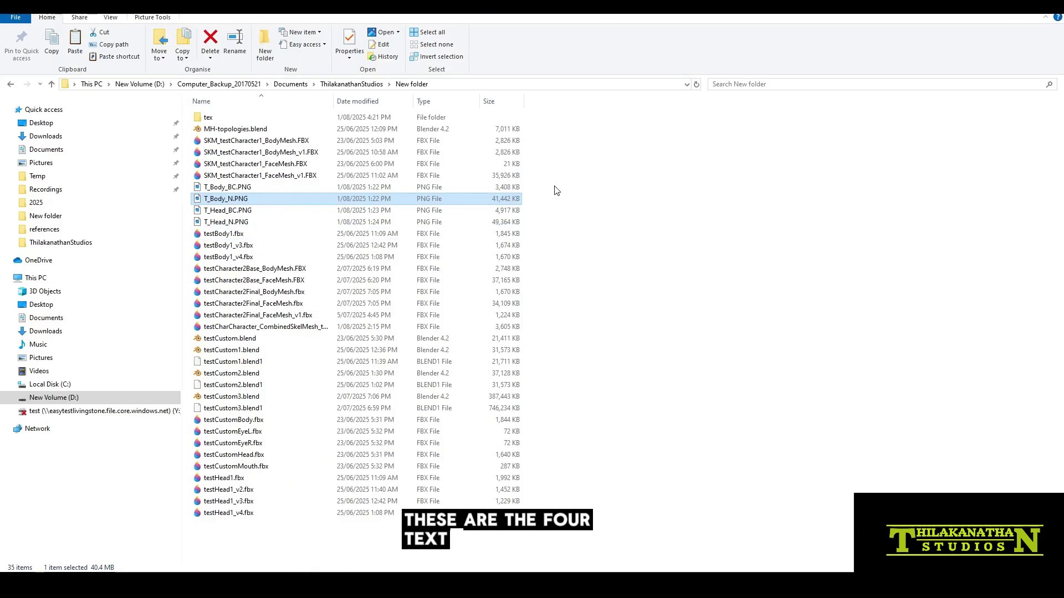
pyautogui.moveTo(556, 187); pyautogui.dragTo(451, 227)
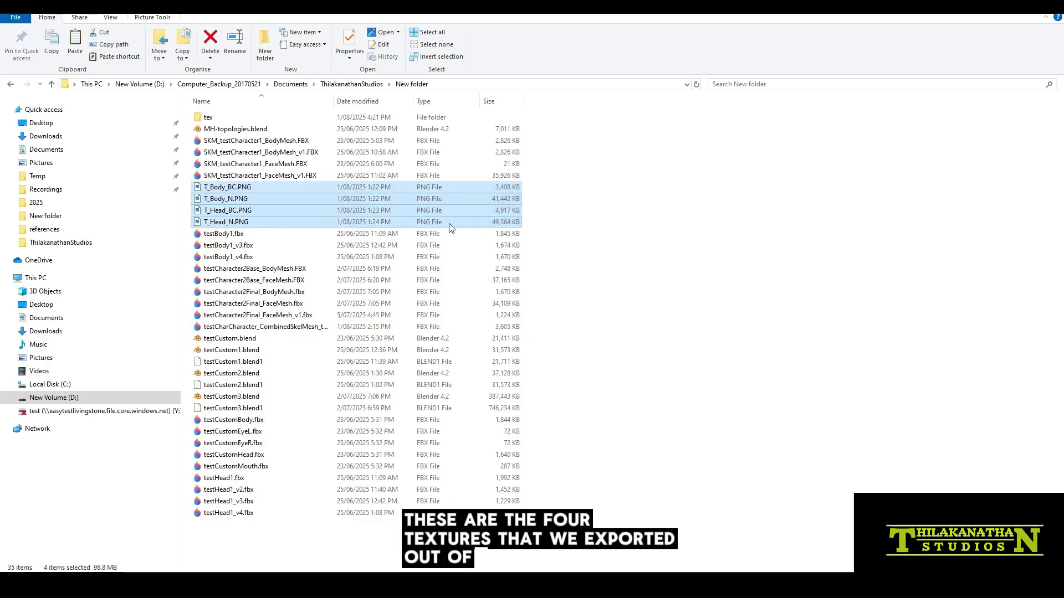
pyautogui.rightClick(558, 201)
pyautogui.moveTo(637, 378)
pyautogui.click(731, 385)
pyautogui.write('textures')
pyautogui.press('Return')
# Step: Copy T_Body_BC, T_Body_N, T_Head_BC and T_Head_N PNGs into the textures folder
pyautogui.moveTo(550, 237); pyautogui.dragTo(467, 204)
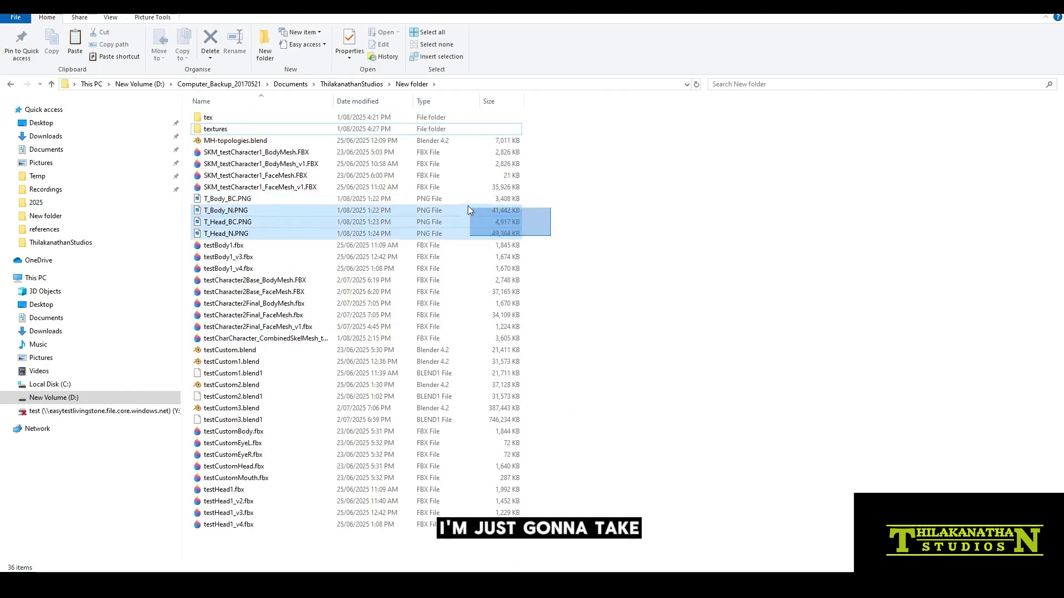
pyautogui.rightClick(231, 206)
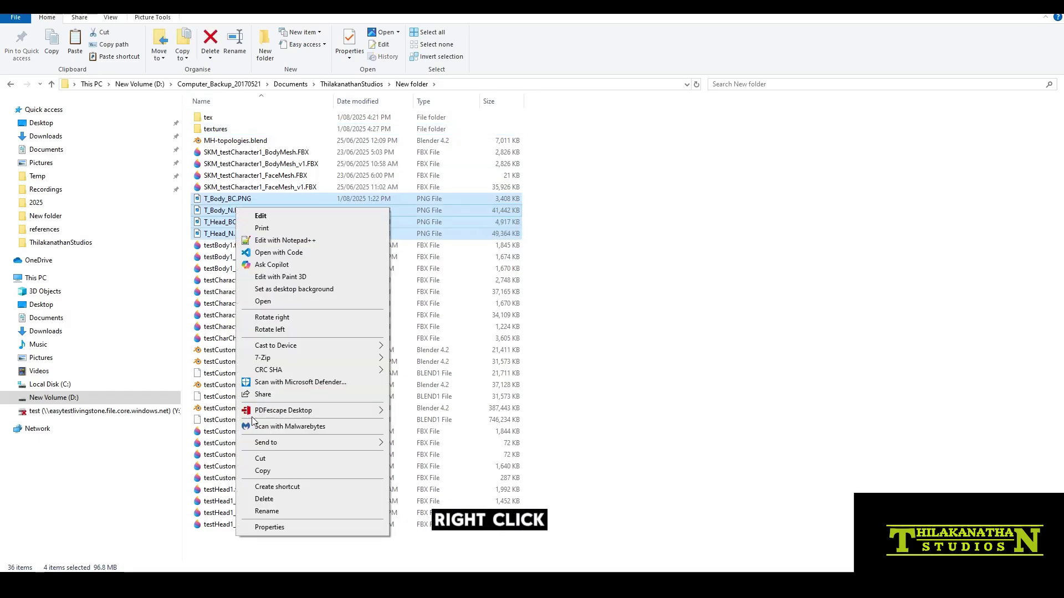
pyautogui.click(261, 473)
pyautogui.click(221, 129)
pyautogui.doubleClick(226, 133)
pyautogui.rightClick(237, 170)
pyautogui.click(261, 242)
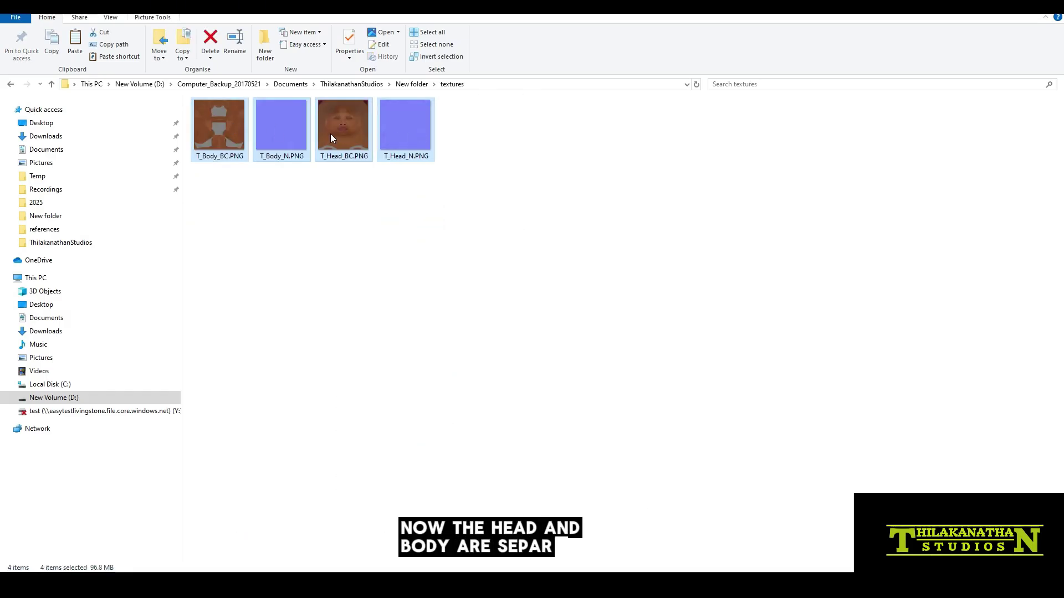
pyautogui.click(443, 241)
pyautogui.moveTo(490, 222); pyautogui.dragTo(212, 176)
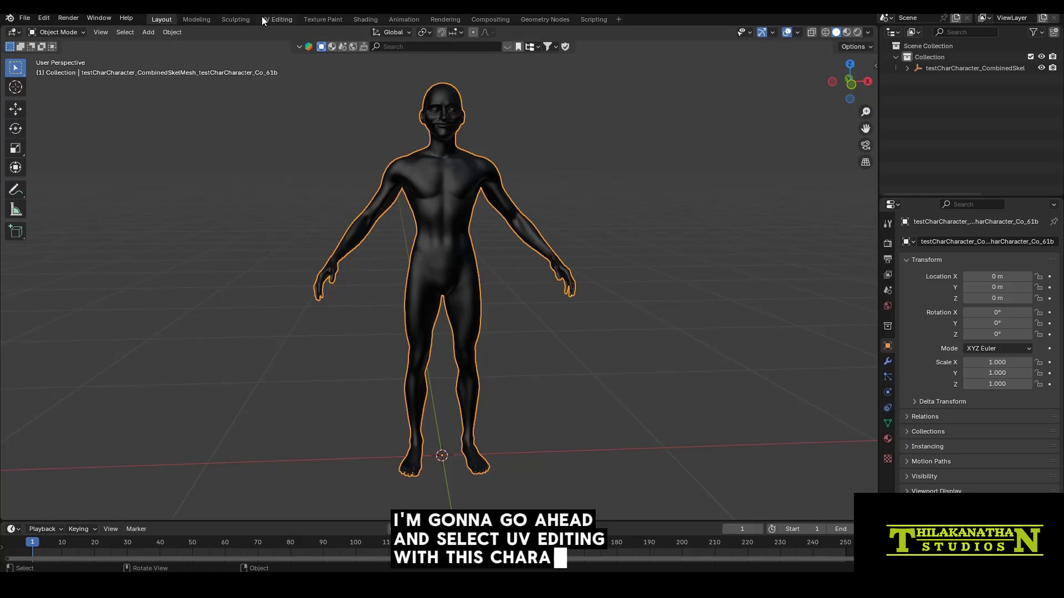
# Step: Switch to UV Editing and zoom and pan until both UDIM tiles are visible
pyautogui.click(272, 19)
pyautogui.scroll(6, 275, 290)
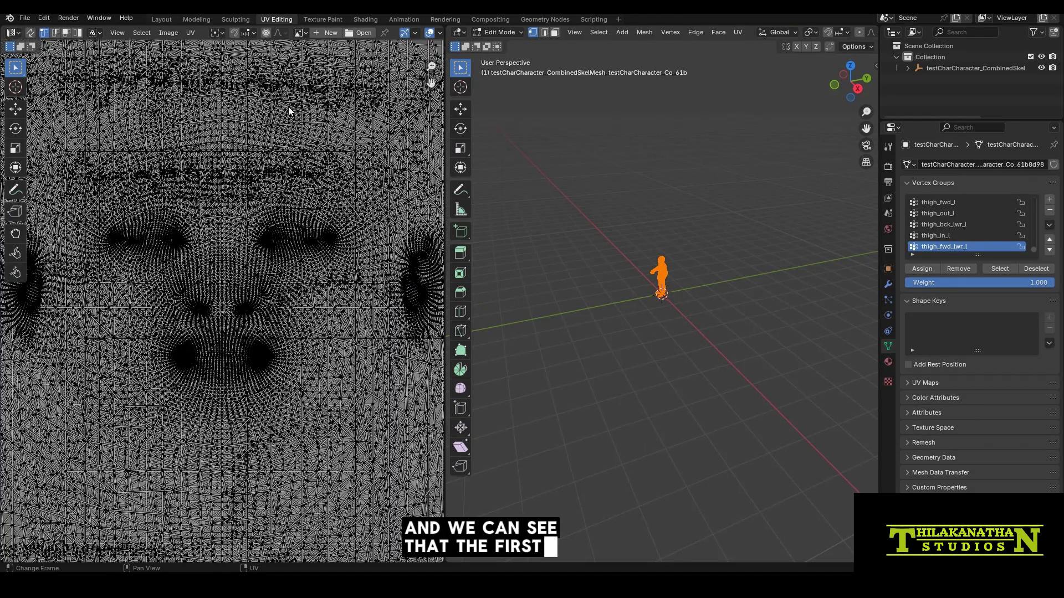
pyautogui.scroll(-6, 325, 171)
pyautogui.scroll(5, 277, 350)
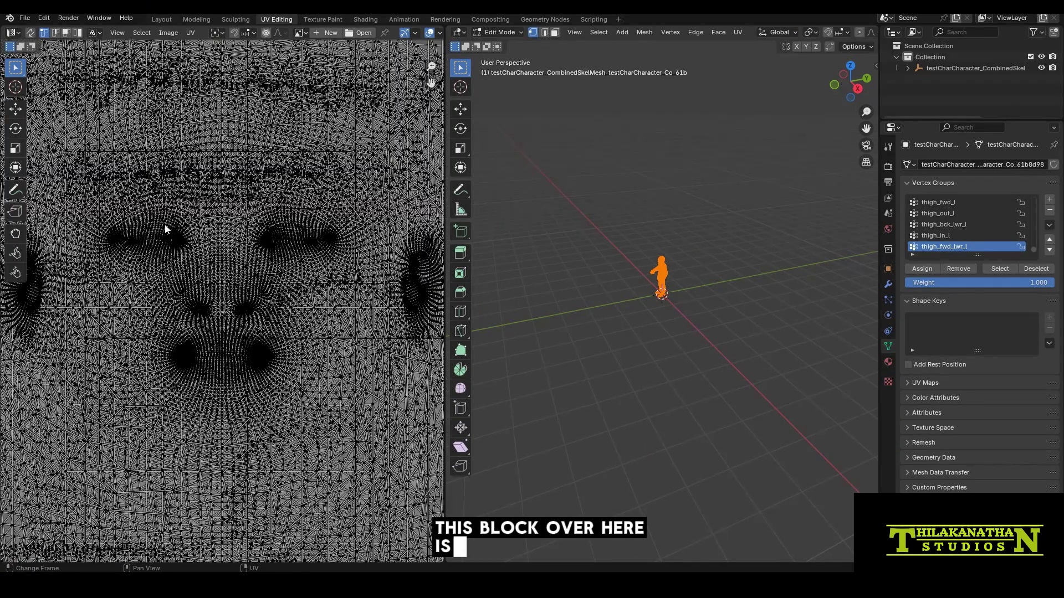
pyautogui.scroll(-5, 224, 270)
pyautogui.scroll(1, 361, 298)
pyautogui.moveTo(360, 298); pyautogui.dragTo(299, 313, button='middle')
pyautogui.scroll(-1, 219, 264)
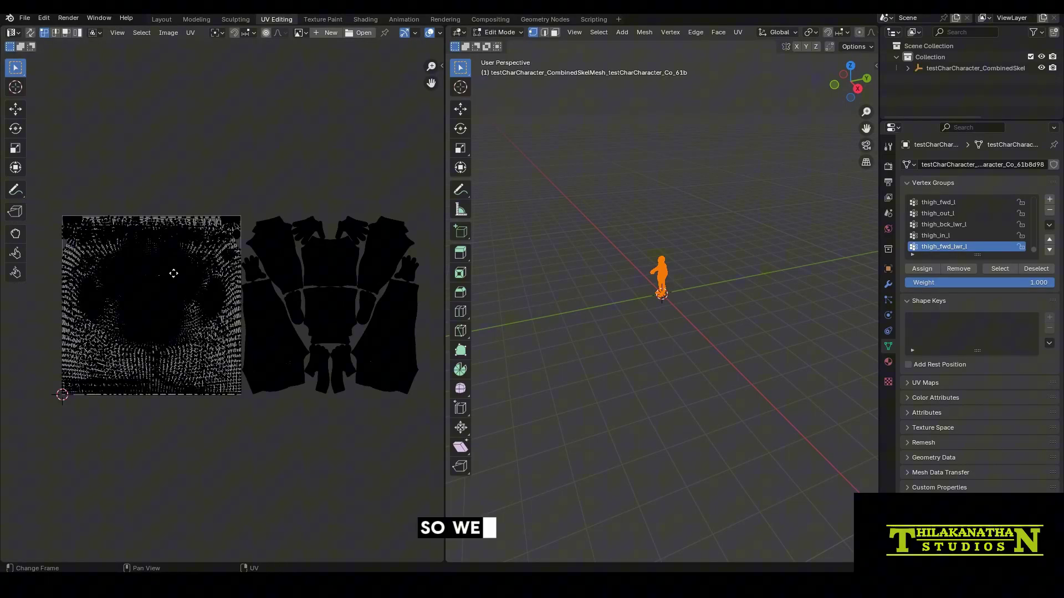
pyautogui.moveTo(183, 269); pyautogui.dragTo(222, 194, button='middle')
pyautogui.moveTo(308, 386); pyautogui.dragTo(270, 401, button='middle')
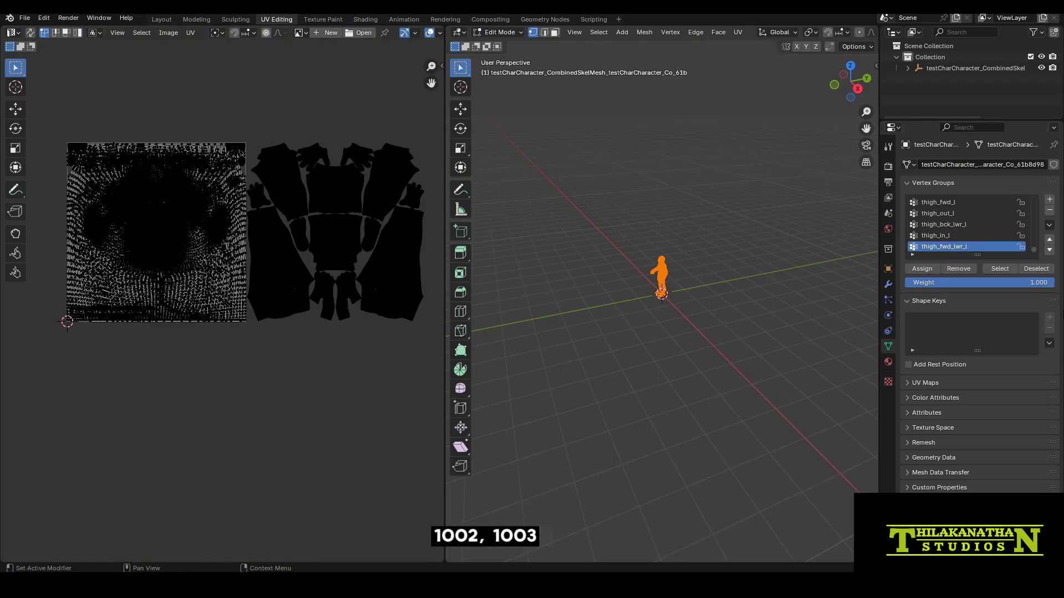
pyautogui.scroll(1, 102, 309)
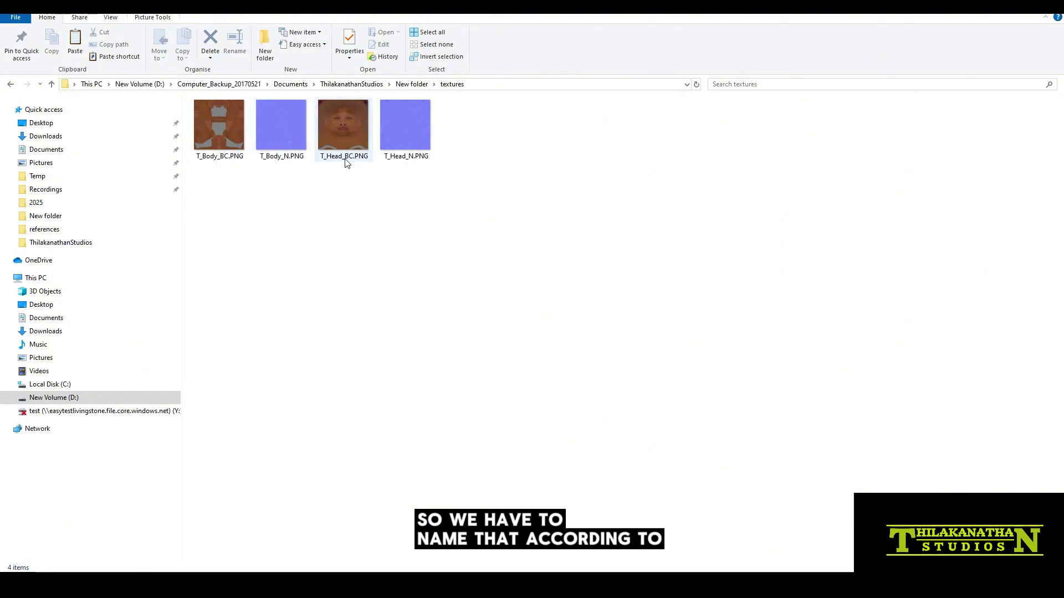
# Step: Rename the head and body colour textures to TestCharacter_BC.1001.PNG and TestCharacter_BC.1002.PNG, fixing a typo
pyautogui.click(344, 160)
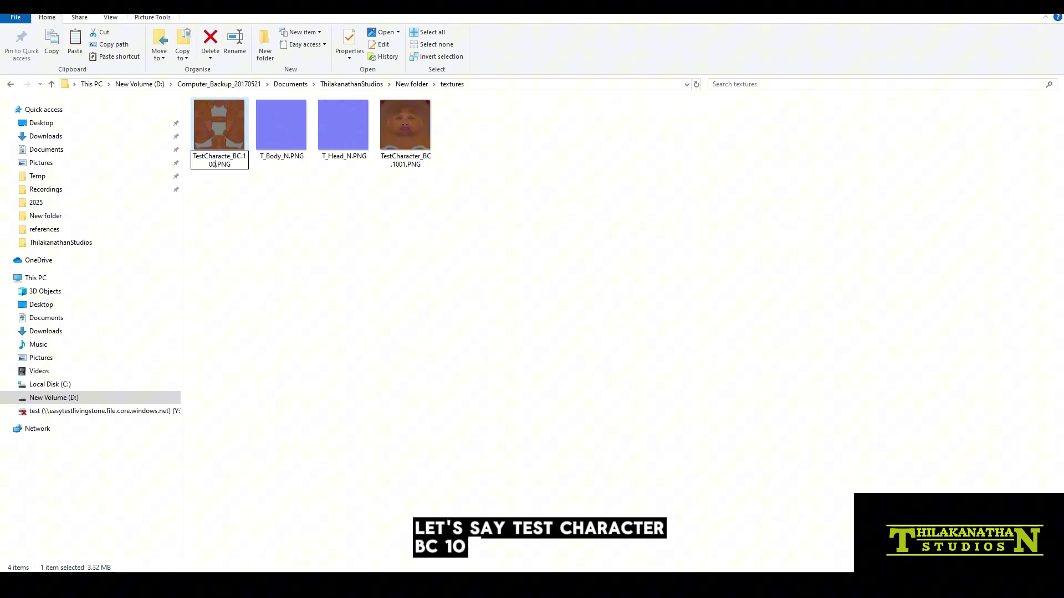
pyautogui.press('Return')
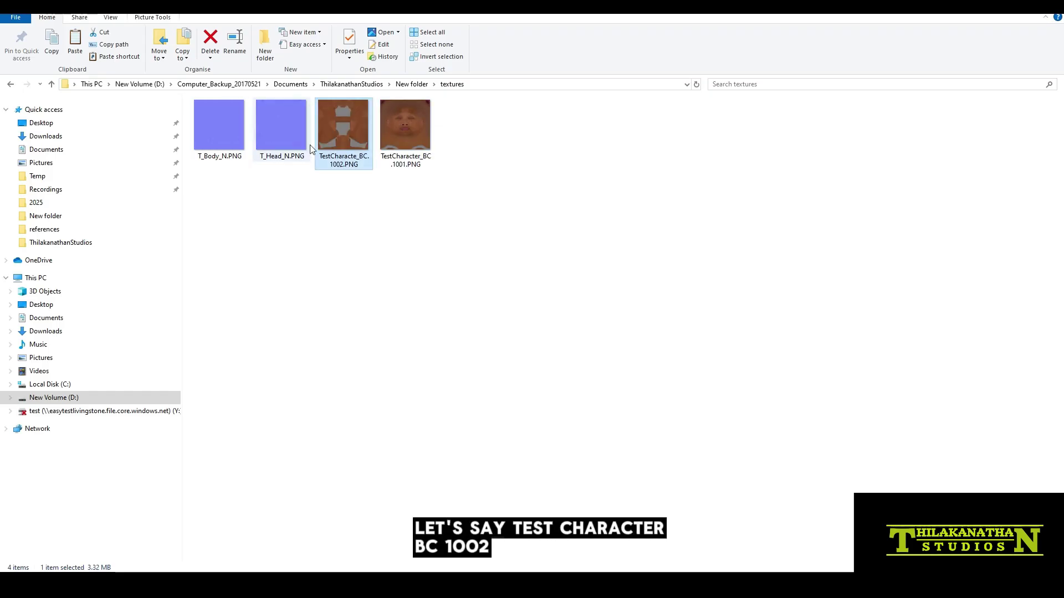
pyautogui.click(355, 163)
pyautogui.click(356, 156)
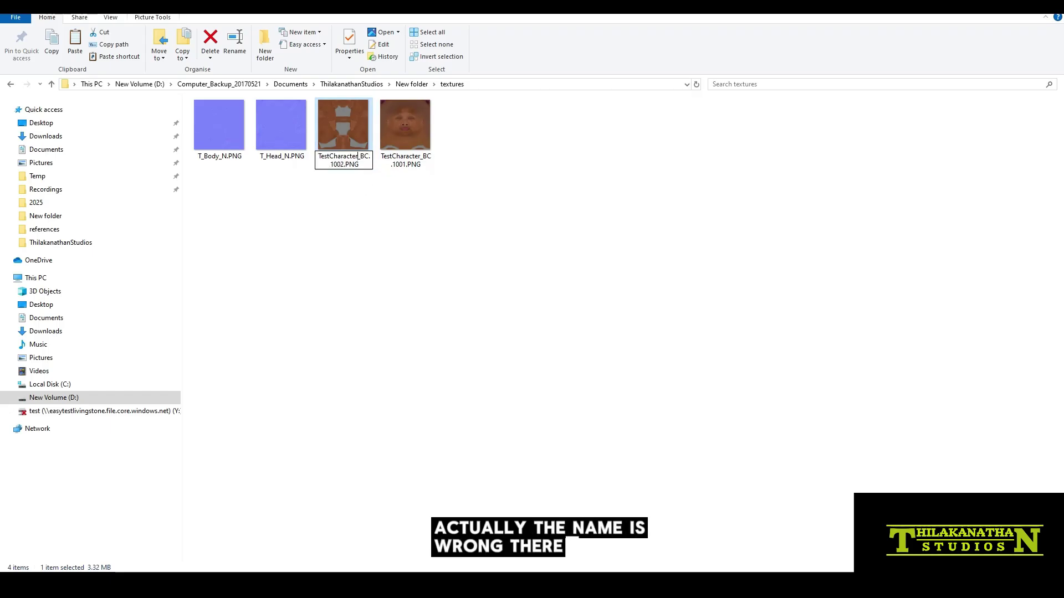
pyautogui.write('r')
pyautogui.press('Return')
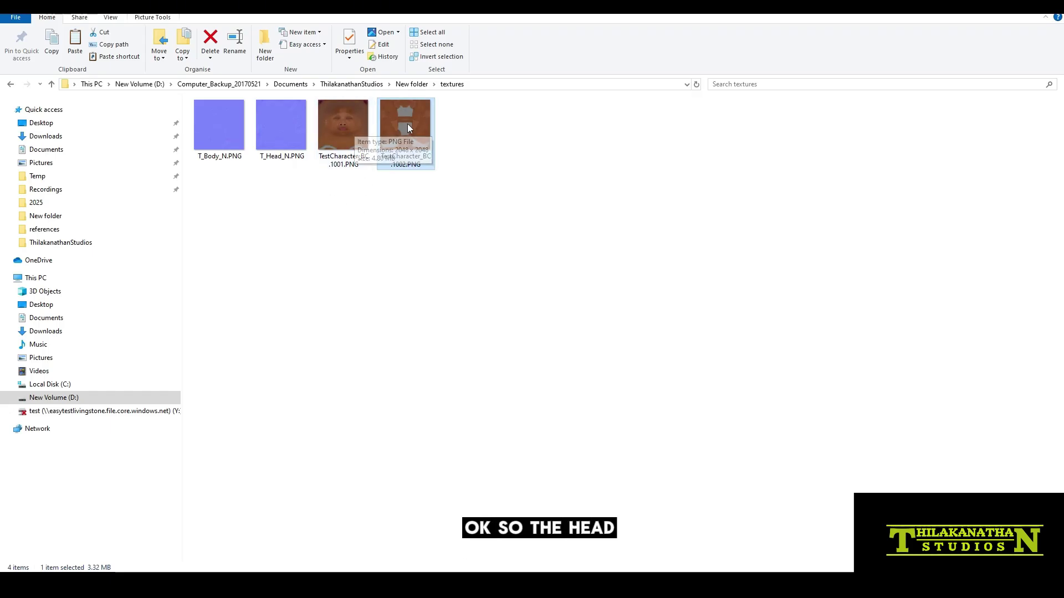
# Step: Rename the head and body normal maps to TestCharacter_N.1001.PNG and TestCharacter_N.1002.PNG
pyautogui.click(277, 161)
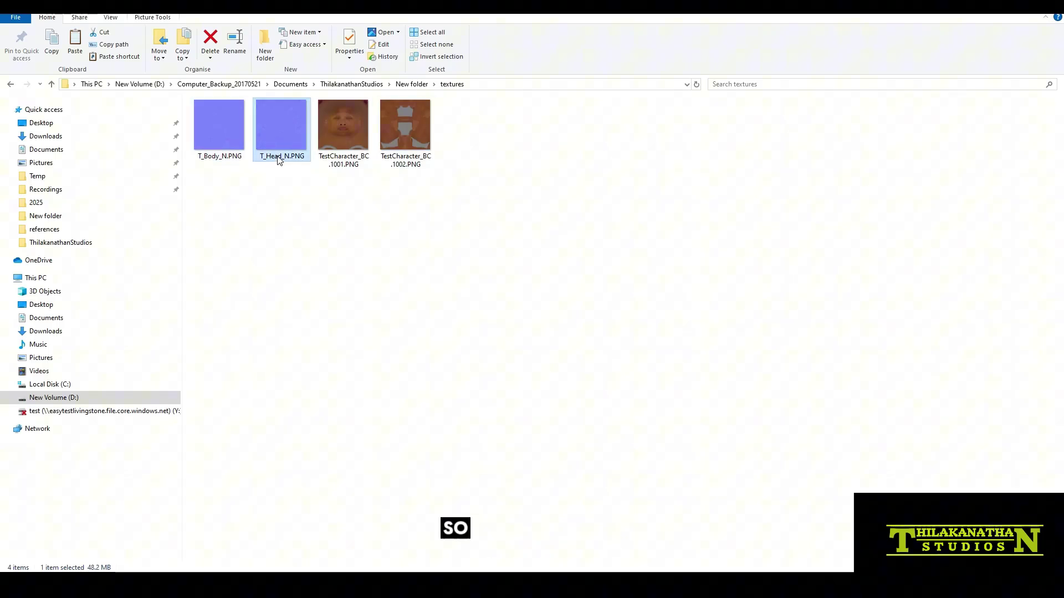
pyautogui.click(279, 158)
pyautogui.moveTo(277, 156); pyautogui.dragTo(259, 156)
pyautogui.write('TestCharacter')
pyautogui.press('Right')
pyautogui.press('Right')
pyautogui.write('.1')
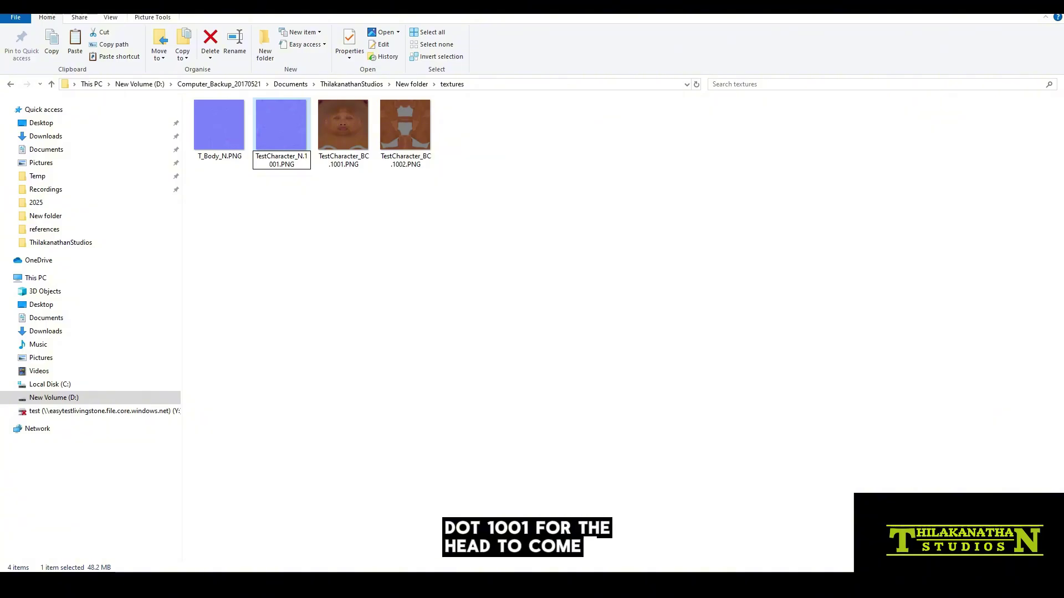
pyautogui.click(224, 161)
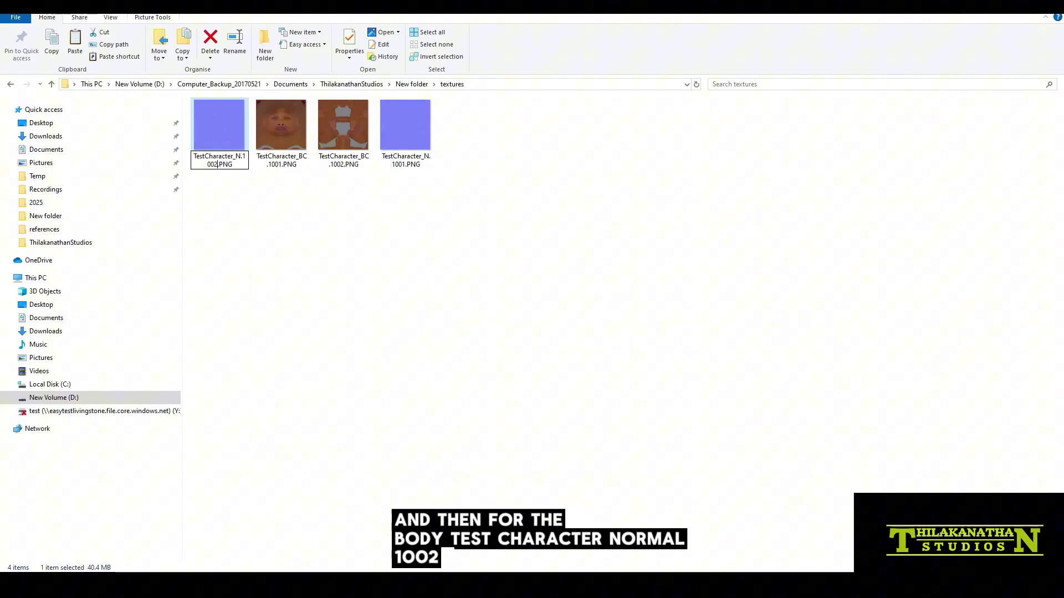
pyautogui.press('Return')
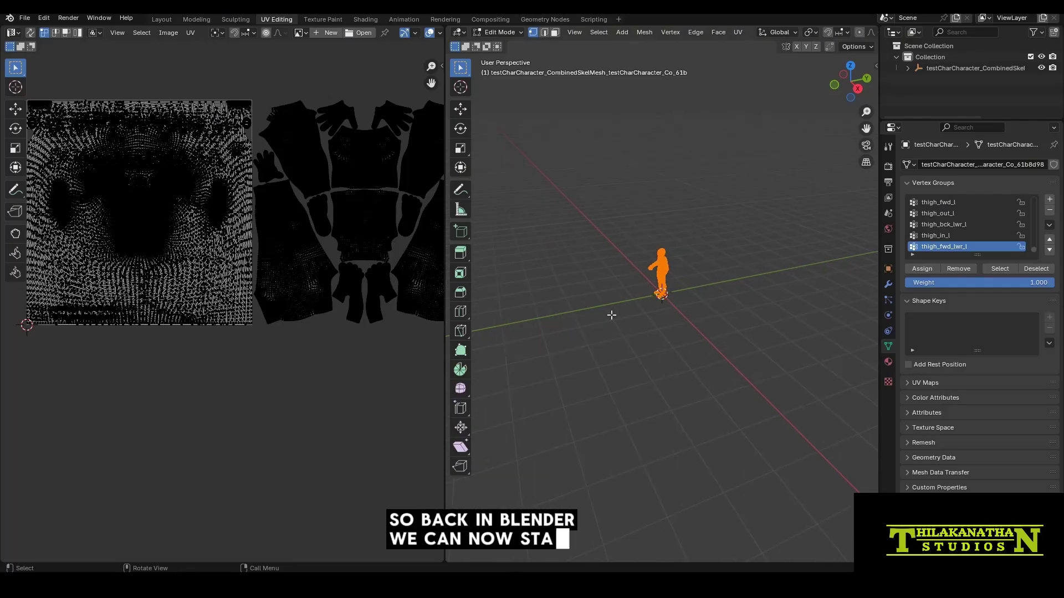
# Step: In the Shading workspace, move the Normal Map node up and frame the shader nodes
pyautogui.click(365, 19)
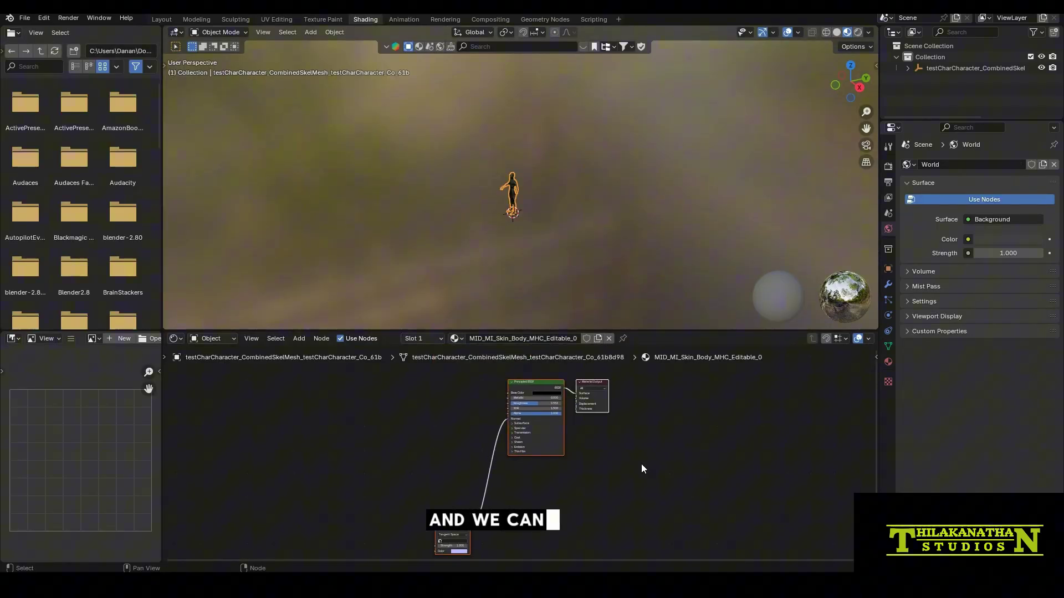
pyautogui.scroll(2, 534, 491)
pyautogui.scroll(-2, 498, 488)
pyautogui.moveTo(454, 517); pyautogui.dragTo(460, 418)
pyautogui.scroll(2, 460, 418)
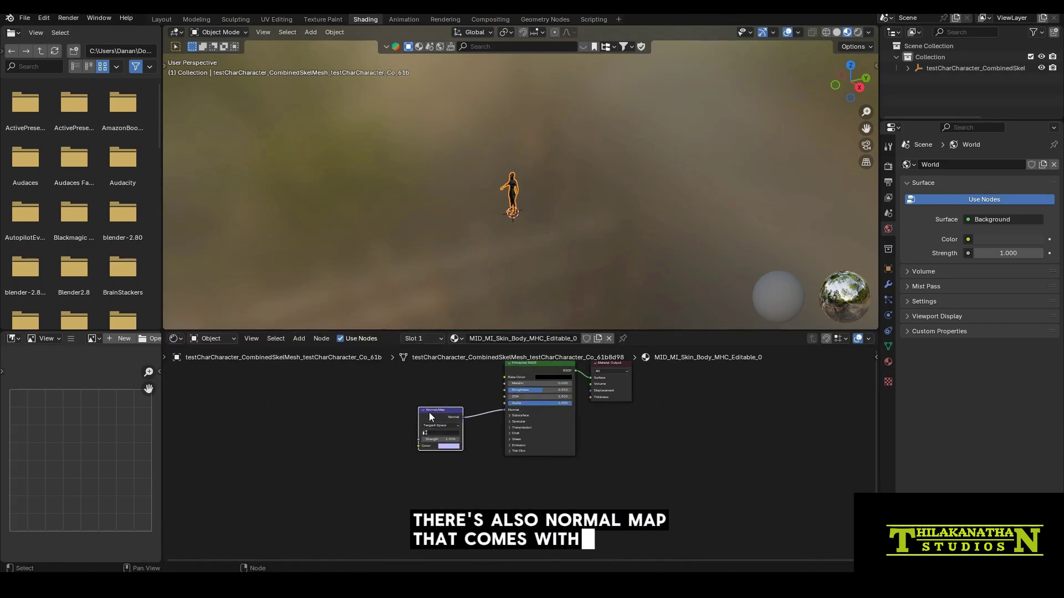
pyautogui.moveTo(465, 392); pyautogui.dragTo(531, 439, button='middle')
pyautogui.scroll(1, 531, 440)
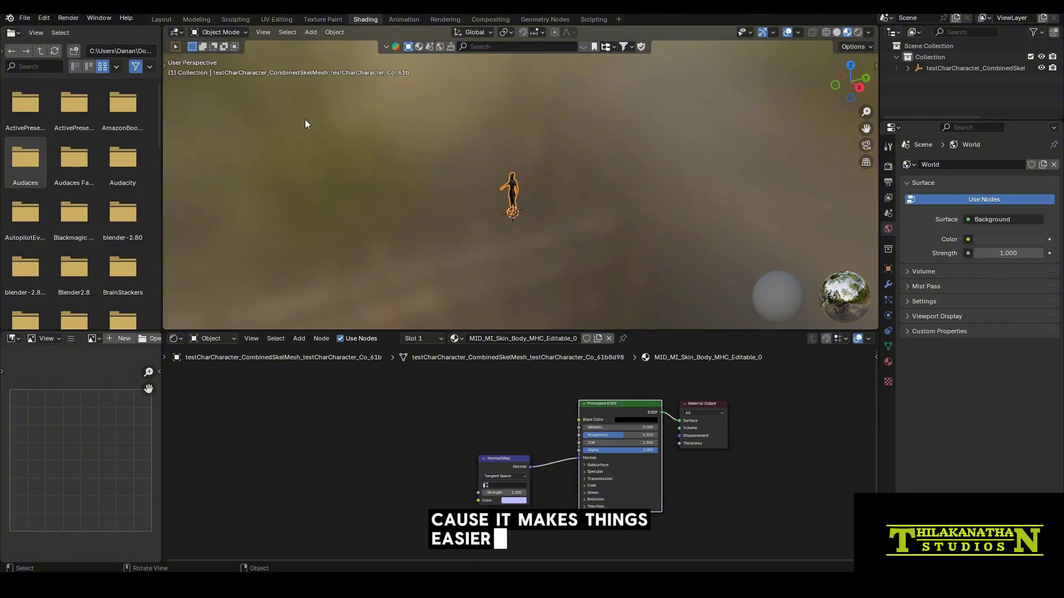
# Step: Search the Preferences add-ons list for 'node' to find Node Wrangler
pyautogui.click(44, 18)
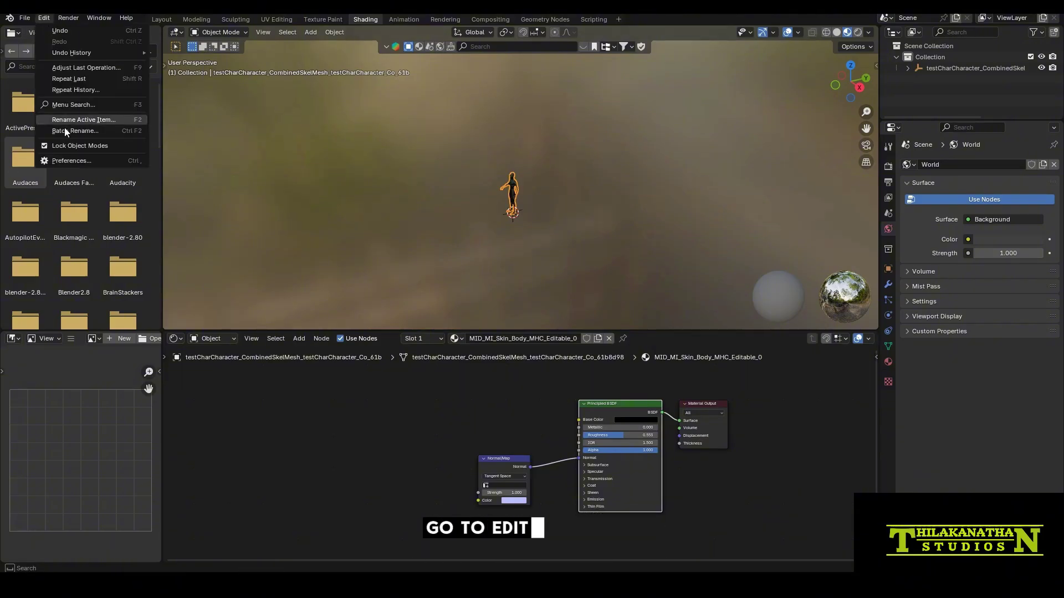
pyautogui.click(71, 160)
pyautogui.click(22, 121)
pyautogui.click(141, 25)
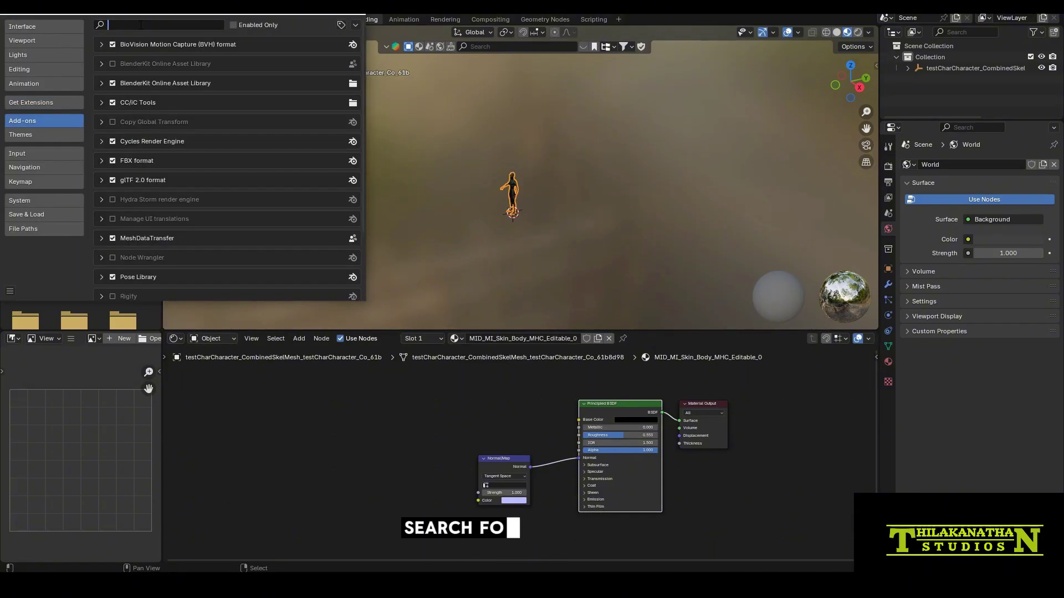
pyautogui.write('node')
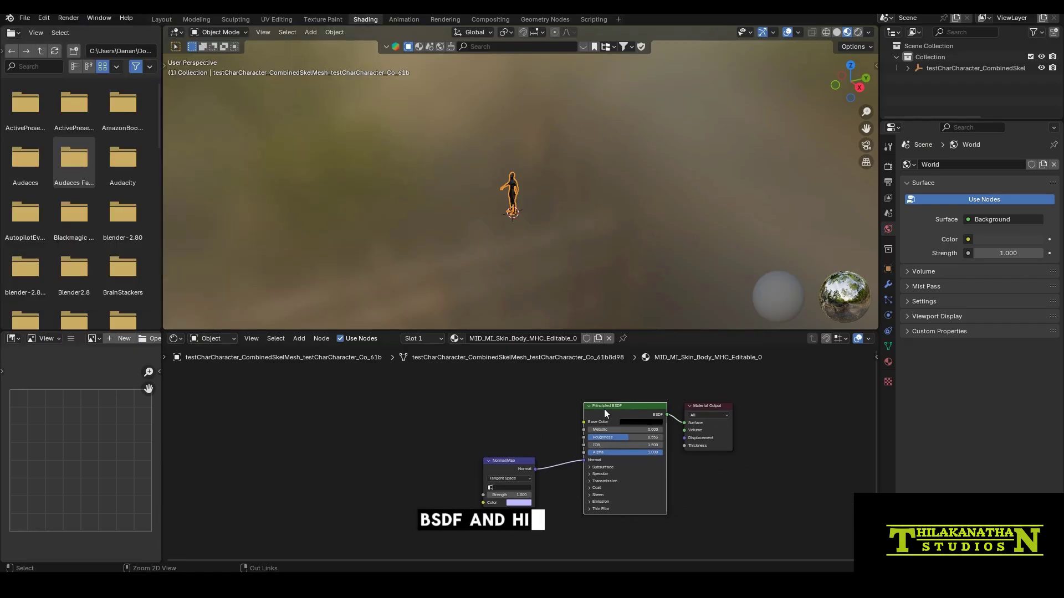
# Step: Add a Texture Coordinate, Mapping and Image Texture chain with Ctrl+T, placed clear of the Normal Map
pyautogui.hotkey('ctrl', 't')
pyautogui.moveTo(521, 420); pyautogui.dragTo(434, 420)
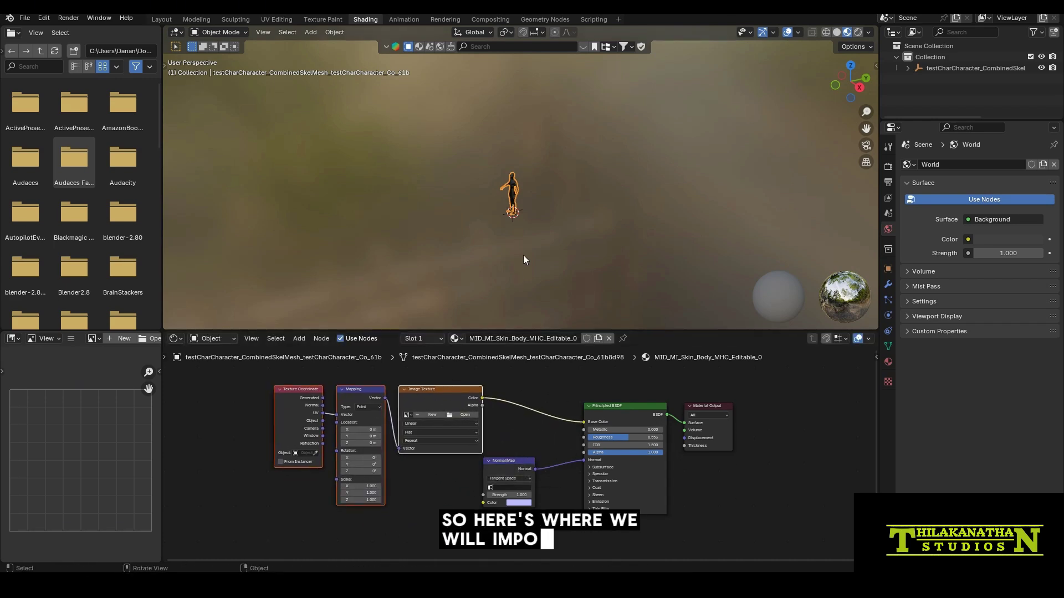
pyautogui.hotkey('alt', 'Tab')
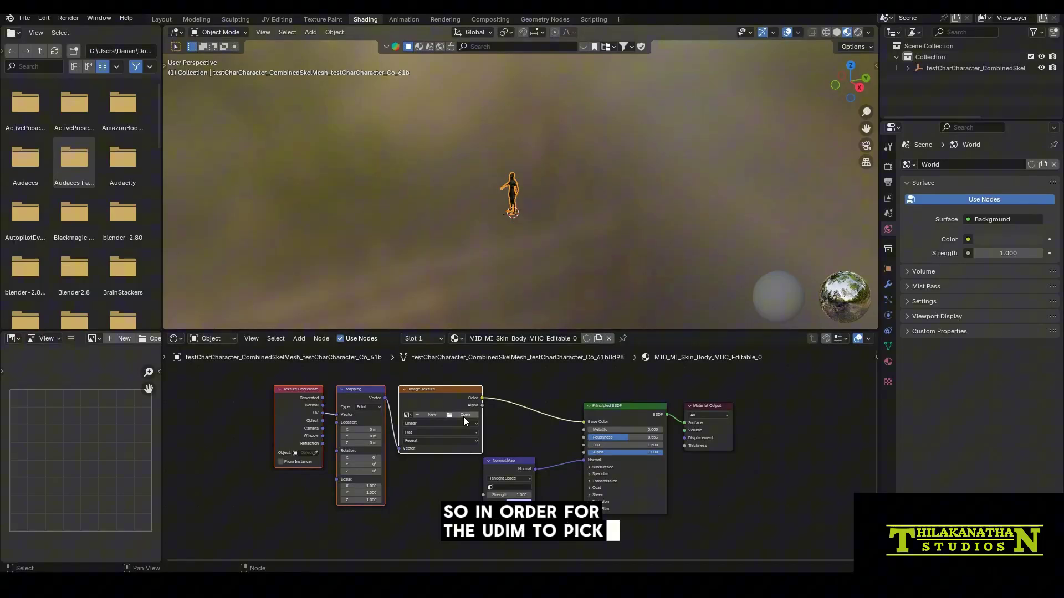
pyautogui.scroll(2, 463, 415)
# Step: Load TestCharacter_BC.1001.PNG from the New folder's textures subfolder into the Image Texture node
pyautogui.click(457, 410)
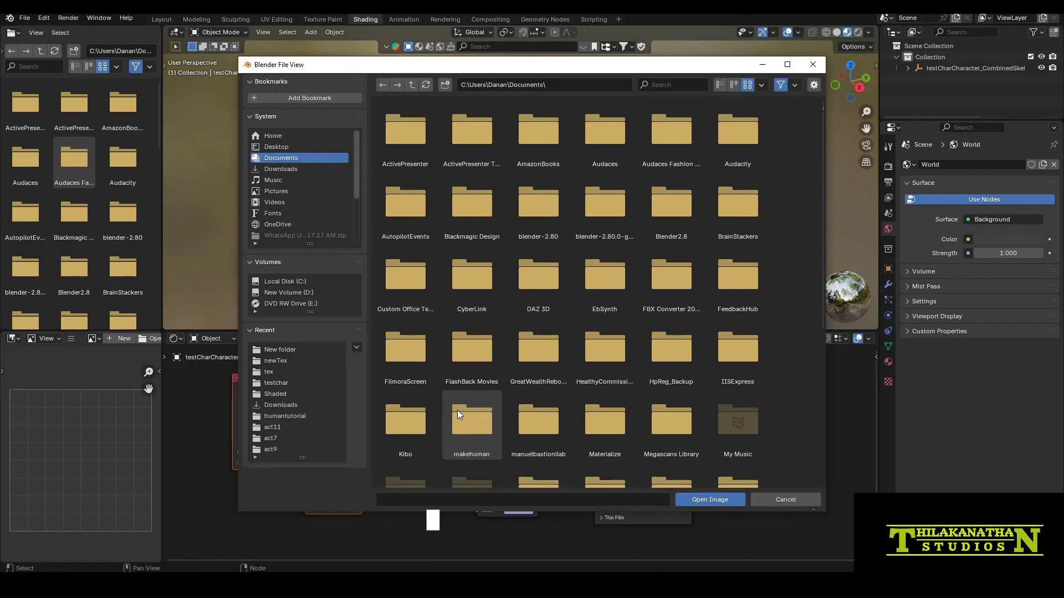
pyautogui.click(279, 350)
pyautogui.doubleClick(461, 141)
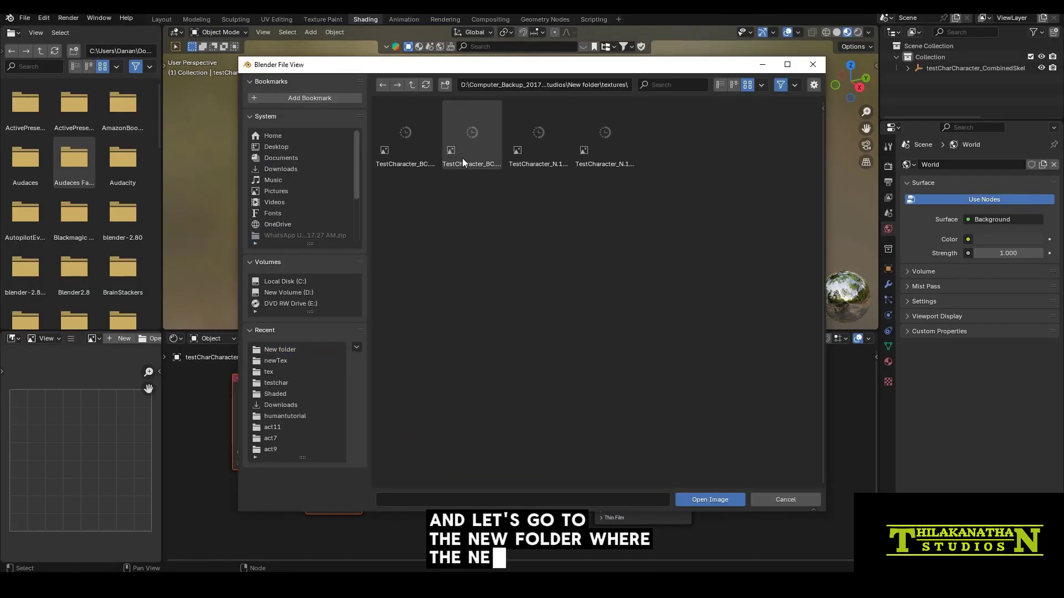
pyautogui.click(398, 136)
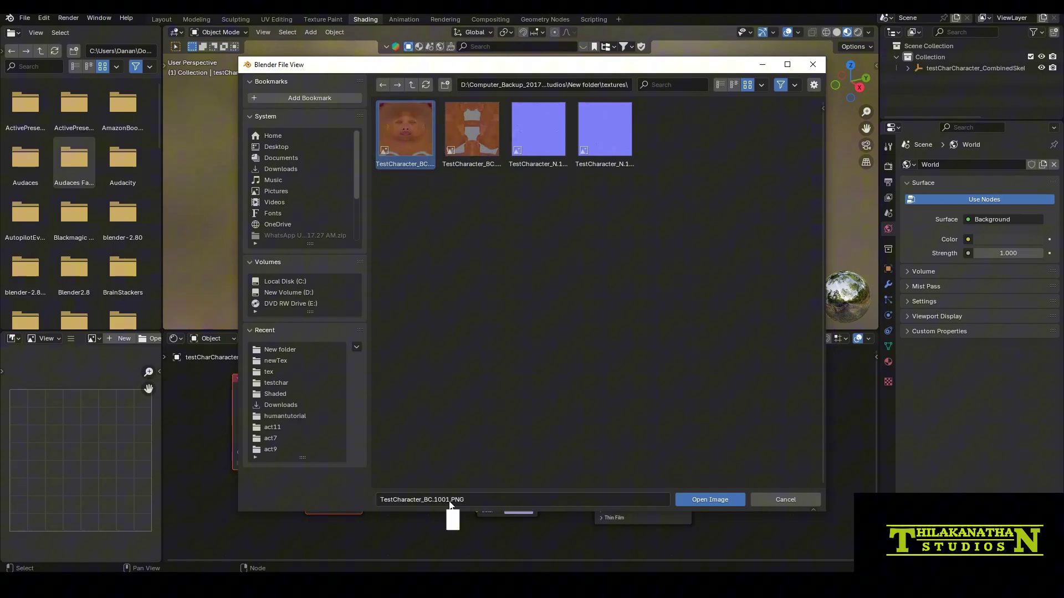
pyautogui.click(715, 500)
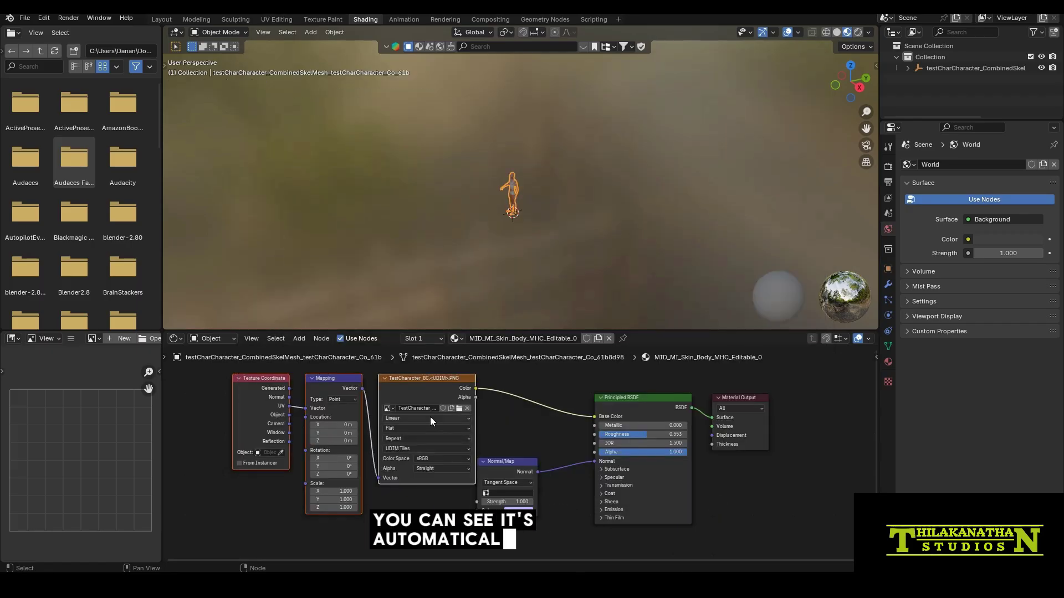
# Step: Confirm the image source is UDIM Tiles and orbit the viewport to inspect the textured character
pyautogui.scroll(3, 400, 452)
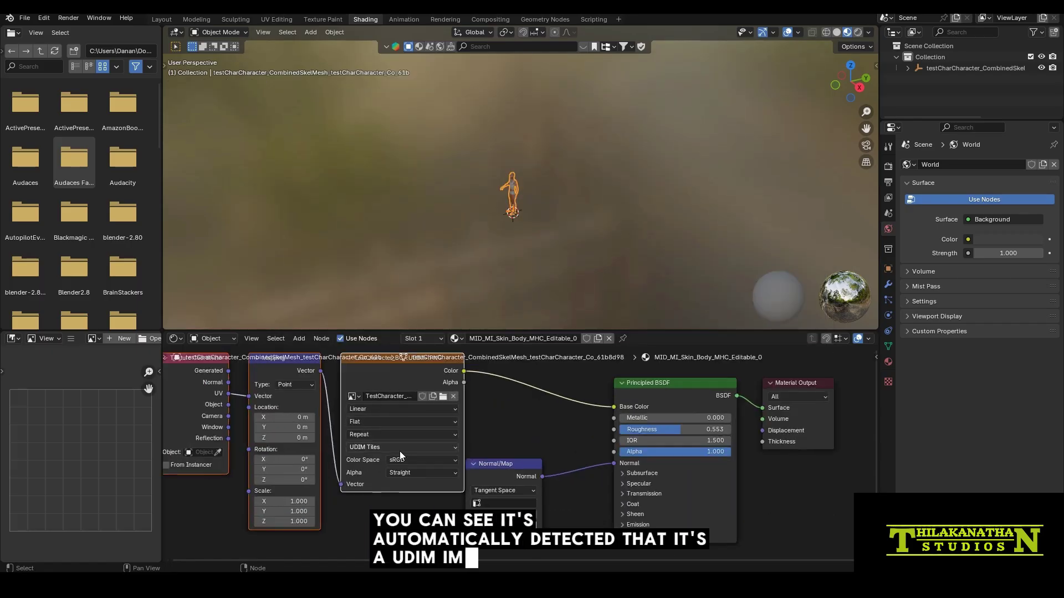
pyautogui.click(360, 448)
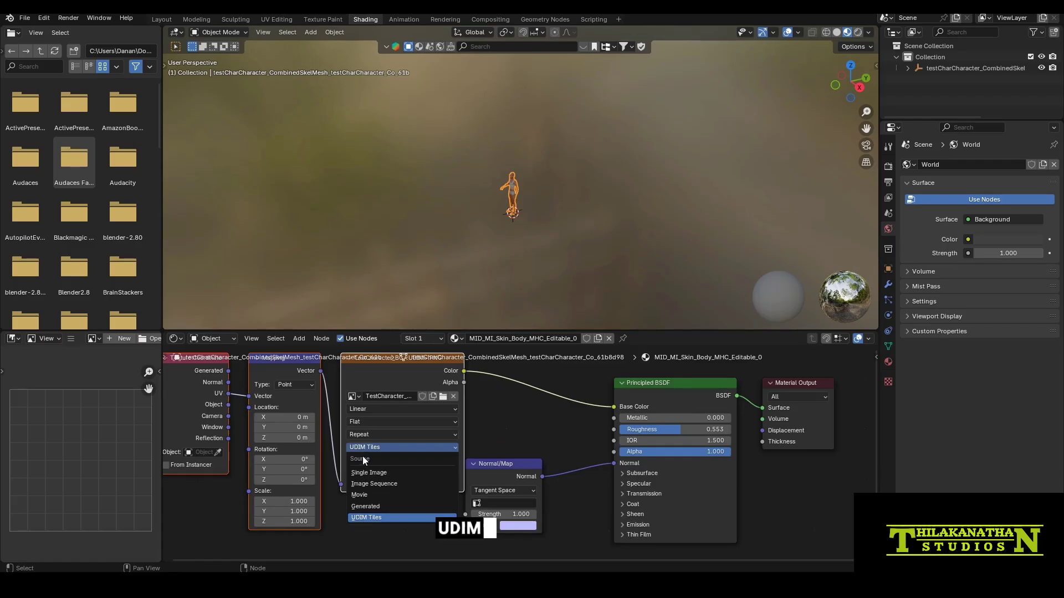
pyautogui.scroll(-1, 557, 445)
pyautogui.scroll(8, 533, 214)
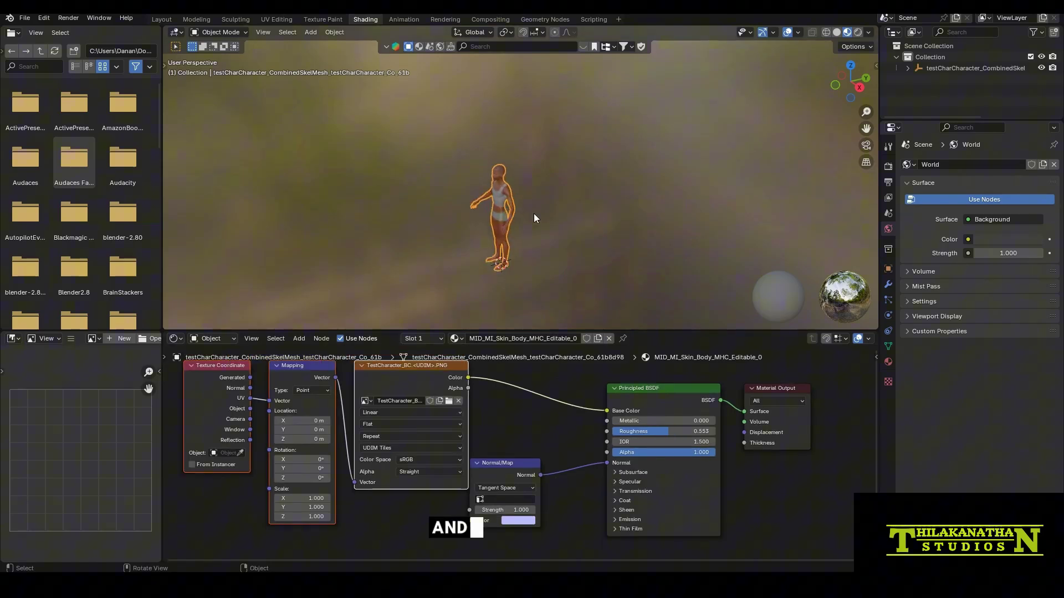
pyautogui.moveTo(423, 271); pyautogui.dragTo(527, 200, button='middle')
pyautogui.keyDown('shift'); pyautogui.moveTo(532, 266); pyautogui.dragTo(567, 192, button='middle'); pyautogui.keyUp('shift')
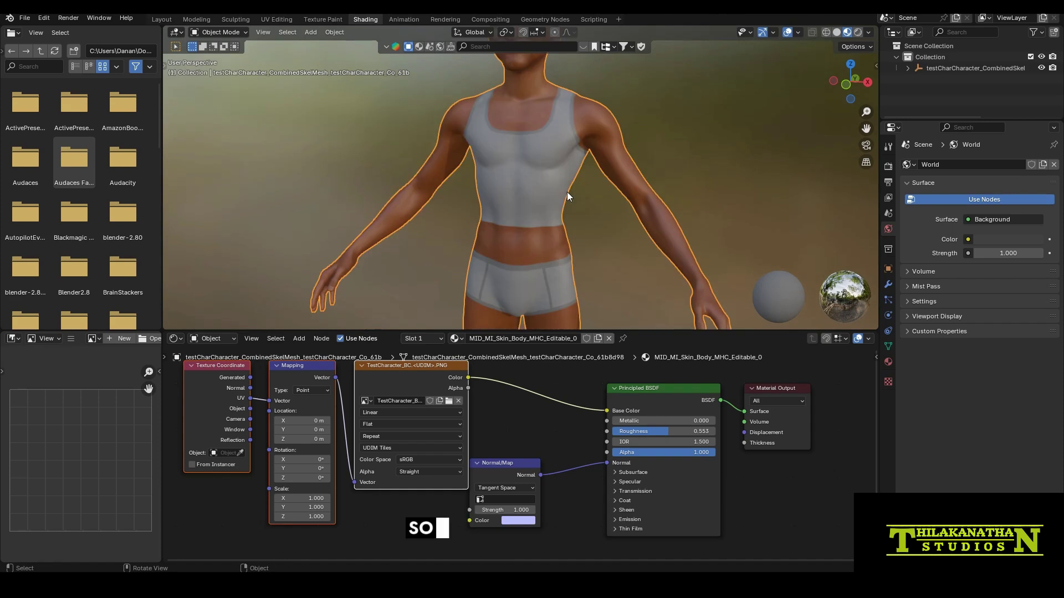
pyautogui.scroll(-5, 564, 195)
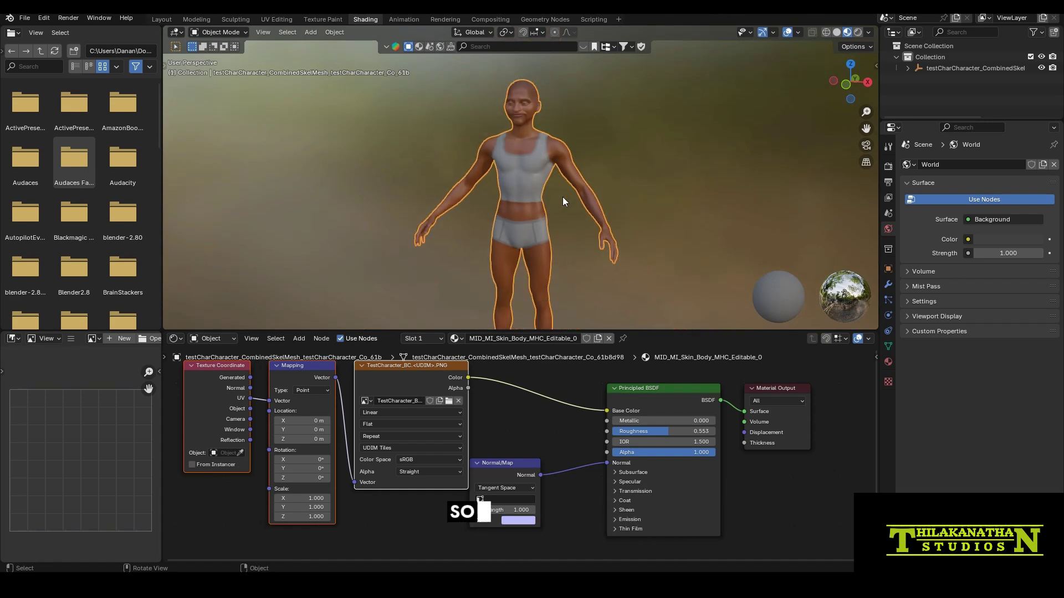
pyautogui.moveTo(563, 198); pyautogui.dragTo(524, 185, button='middle')
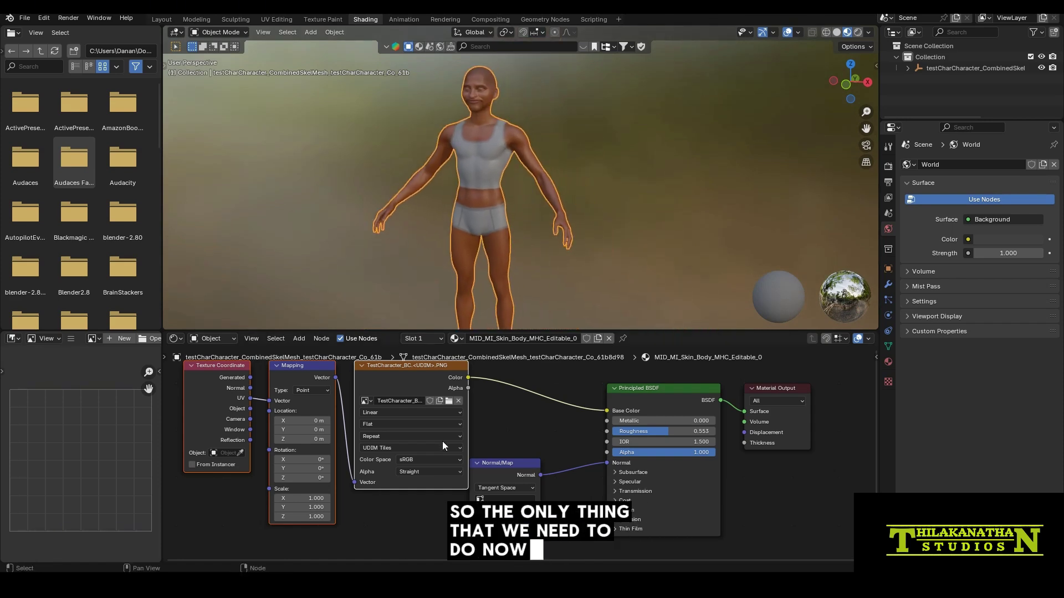
pyautogui.scroll(-2, 442, 440)
# Step: Move the Normal Map node down and add a second texture chain to the Principled BSDF
pyautogui.moveTo(511, 469); pyautogui.dragTo(541, 518)
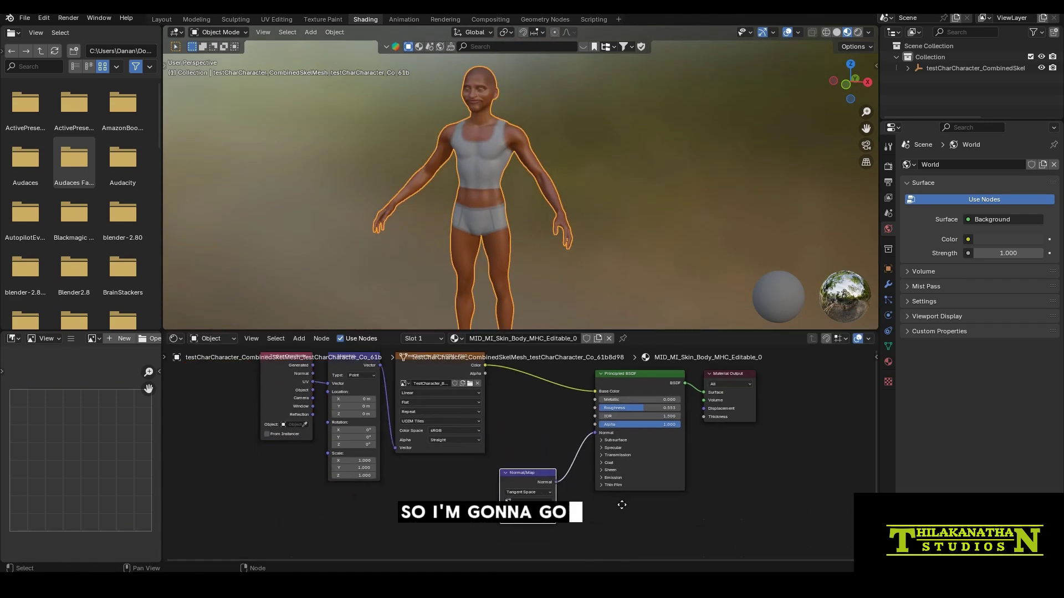
pyautogui.click(665, 470)
pyautogui.click(636, 373)
pyautogui.hotkey('ctrl', 't')
# Step: Link the second Image Texture into the Normal Map's Color and load TestCharacter_N.1001.PNG into it
pyautogui.click(381, 508)
pyautogui.moveTo(595, 399)
pyautogui.mouseDown()
pyautogui.moveTo(488, 518)
pyautogui.moveTo(595, 391)
pyautogui.mouseUp()
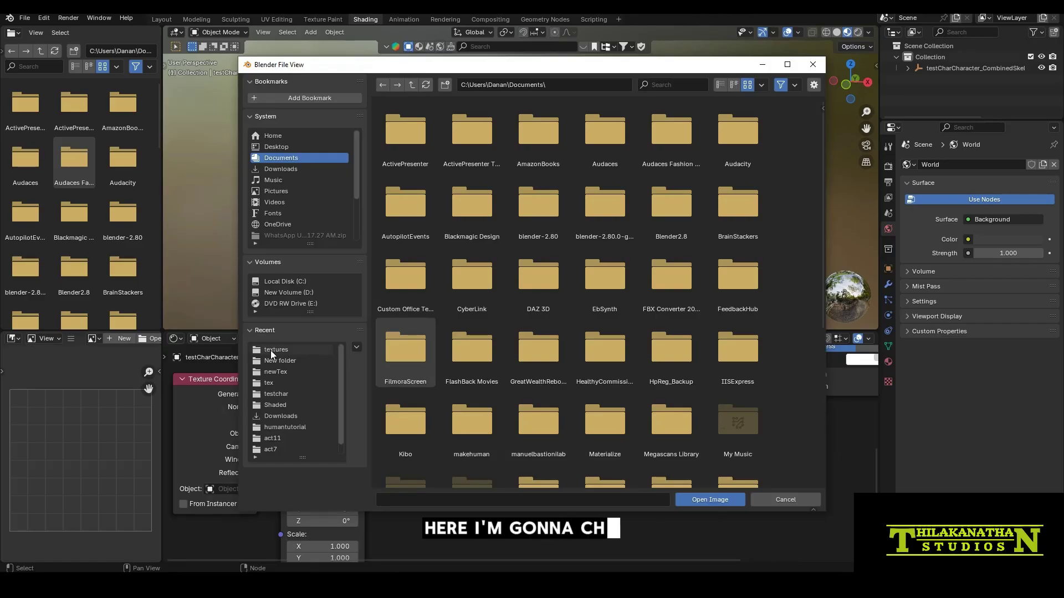
pyautogui.click(275, 350)
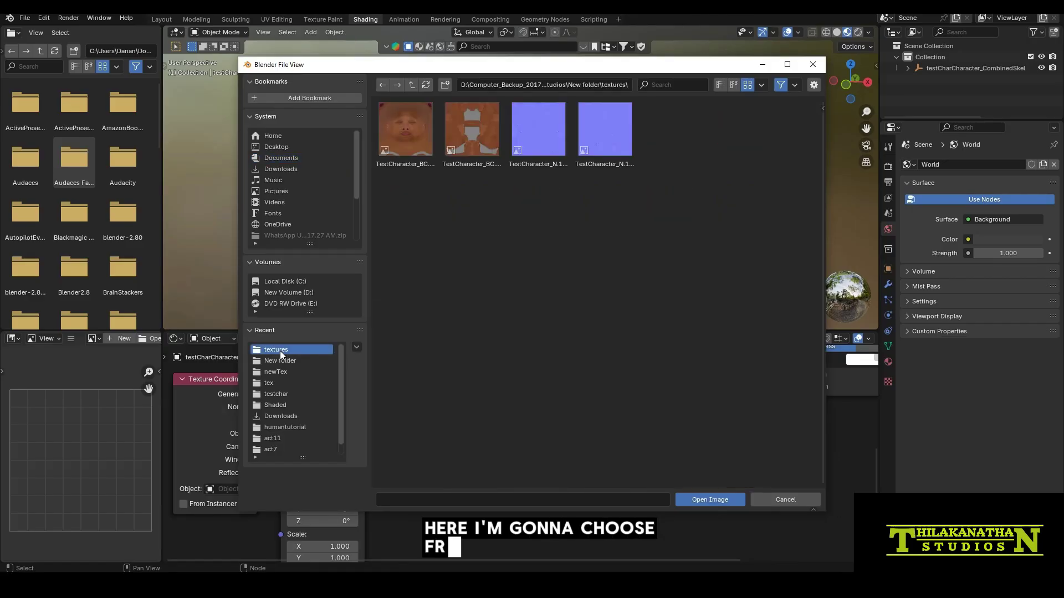
pyautogui.click(537, 145)
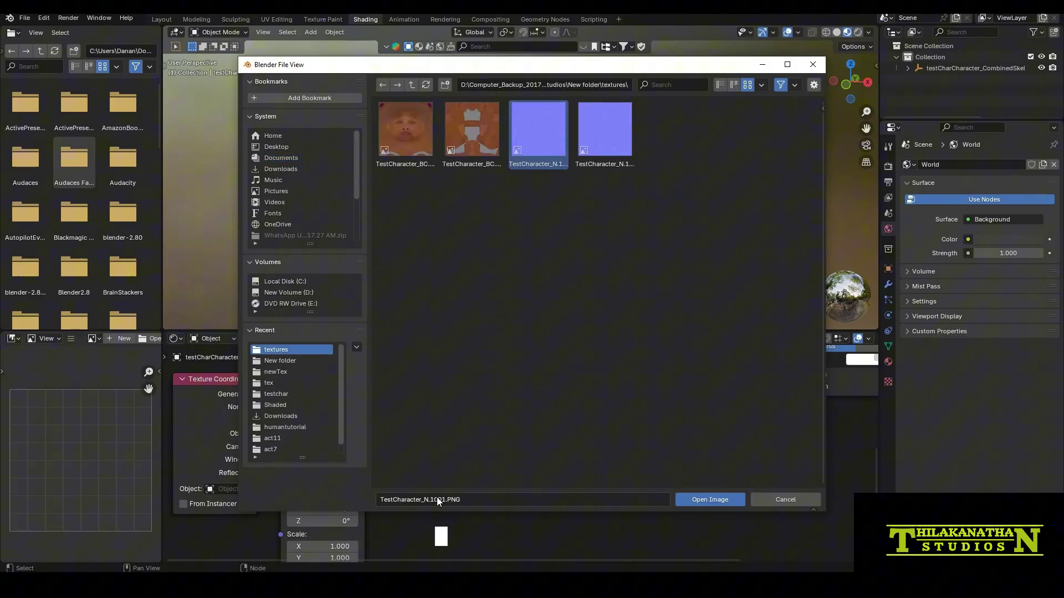
pyautogui.click(705, 500)
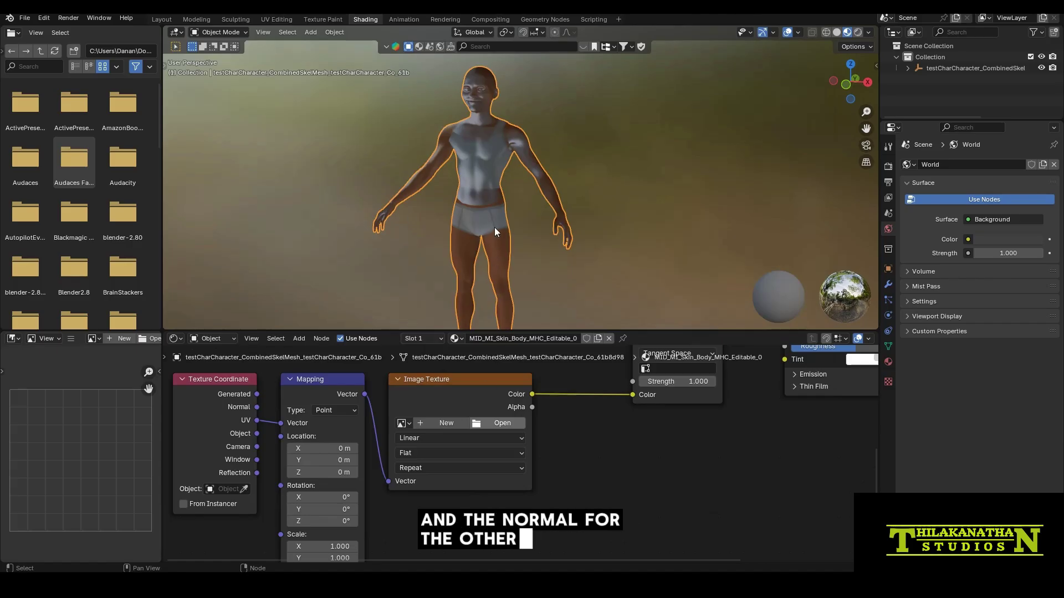
pyautogui.scroll(5, 501, 223)
pyautogui.scroll(-3, 501, 222)
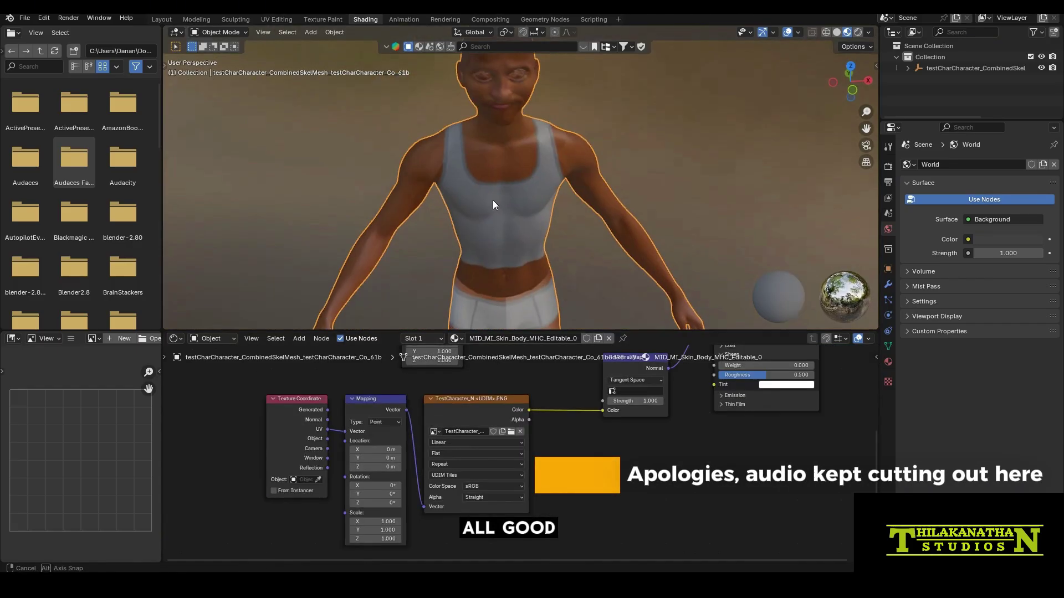
pyautogui.moveTo(493, 200)
pyautogui.mouseDown(button='middle')
pyautogui.moveTo(386, 178)
pyautogui.moveTo(530, 186)
pyautogui.moveTo(354, 175)
pyautogui.mouseUp(button='middle')
# Step: Select the base colour Image Texture node so Texture Paint shows the TestCharacter_BC image
pyautogui.scroll(-3, 353, 175)
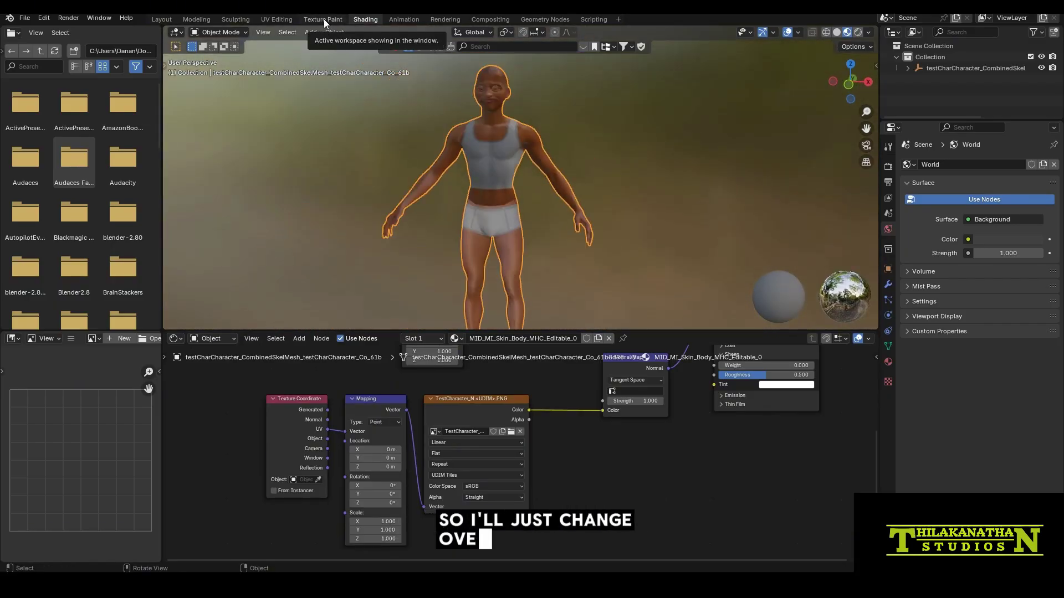
pyautogui.click(324, 19)
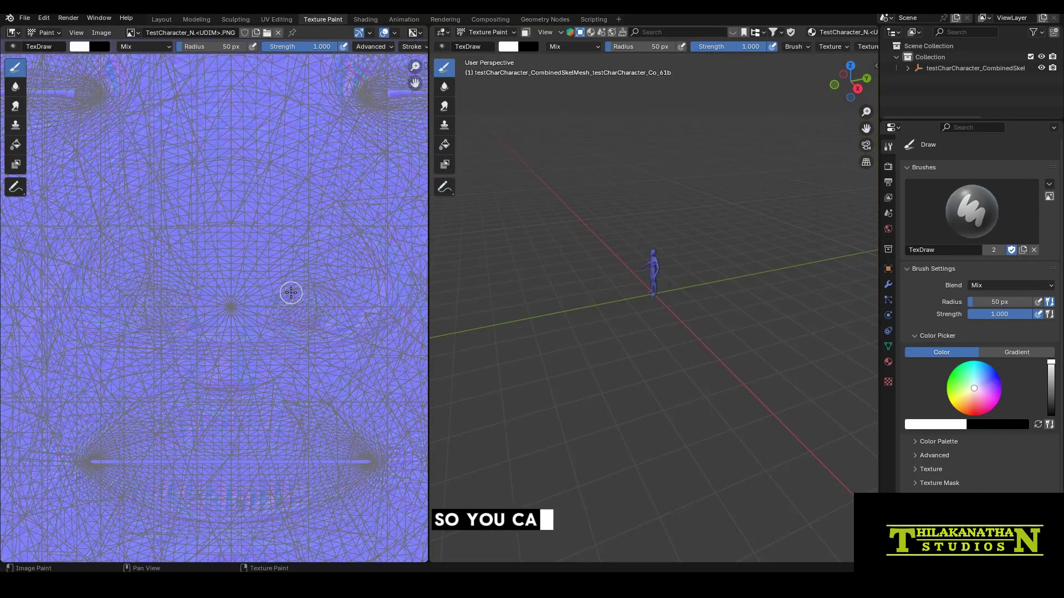
pyautogui.scroll(-5, 207, 229)
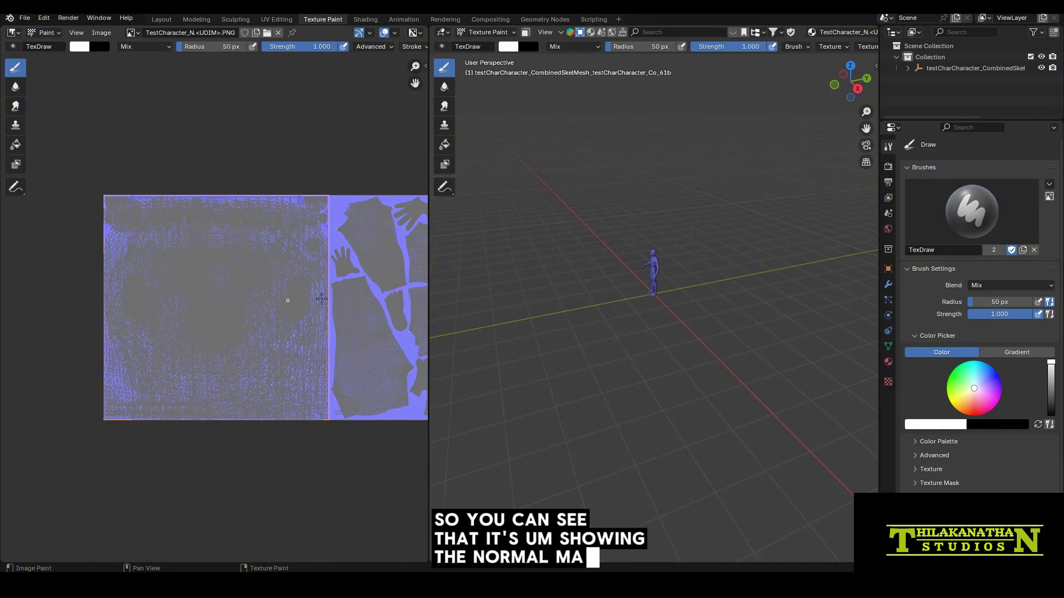
pyautogui.scroll(8, 653, 273)
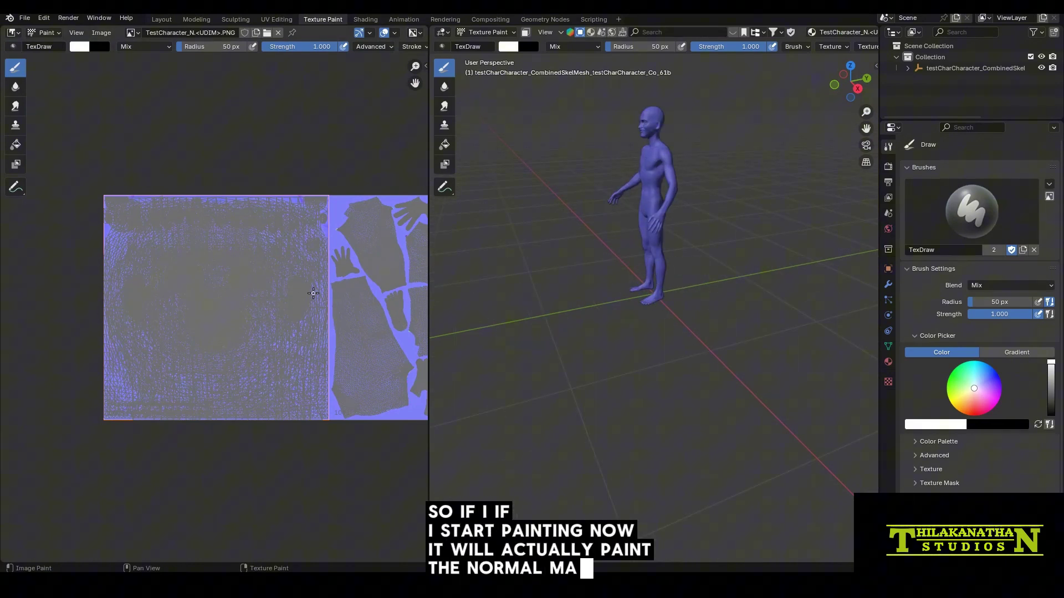
pyautogui.click(366, 19)
pyautogui.moveTo(573, 410); pyautogui.dragTo(543, 453, button='middle')
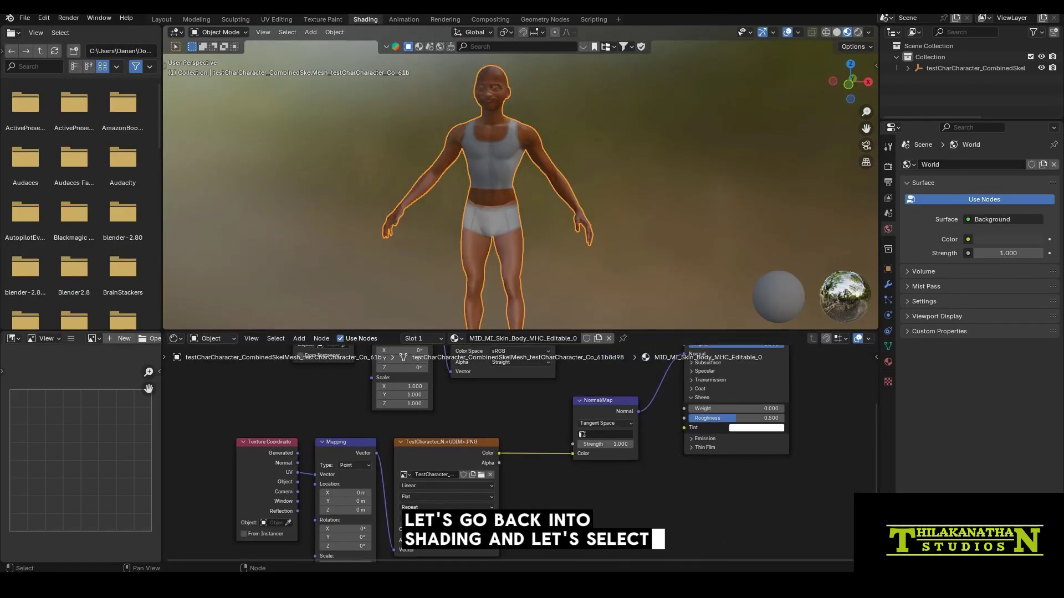
pyautogui.moveTo(540, 387); pyautogui.dragTo(544, 548, button='middle')
pyautogui.click(497, 424)
pyautogui.click(328, 20)
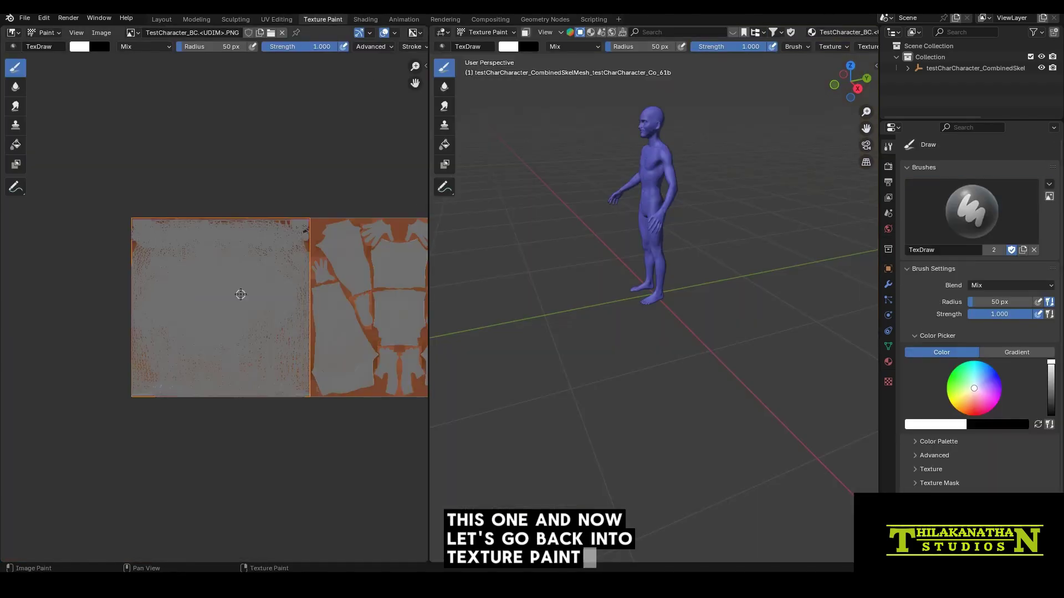
# Step: Pan the UV image and orbit and zoom the 3D view so the character faces forward
pyautogui.moveTo(346, 269); pyautogui.dragTo(268, 266, button='middle')
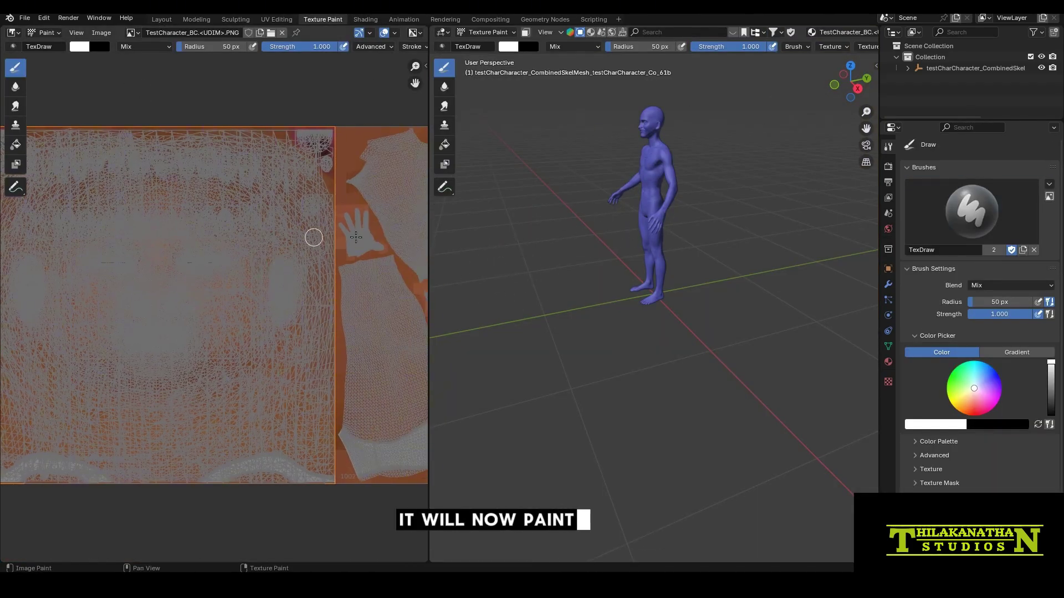
pyautogui.moveTo(580, 286); pyautogui.dragTo(641, 290, button='middle')
pyautogui.scroll(4, 729, 194)
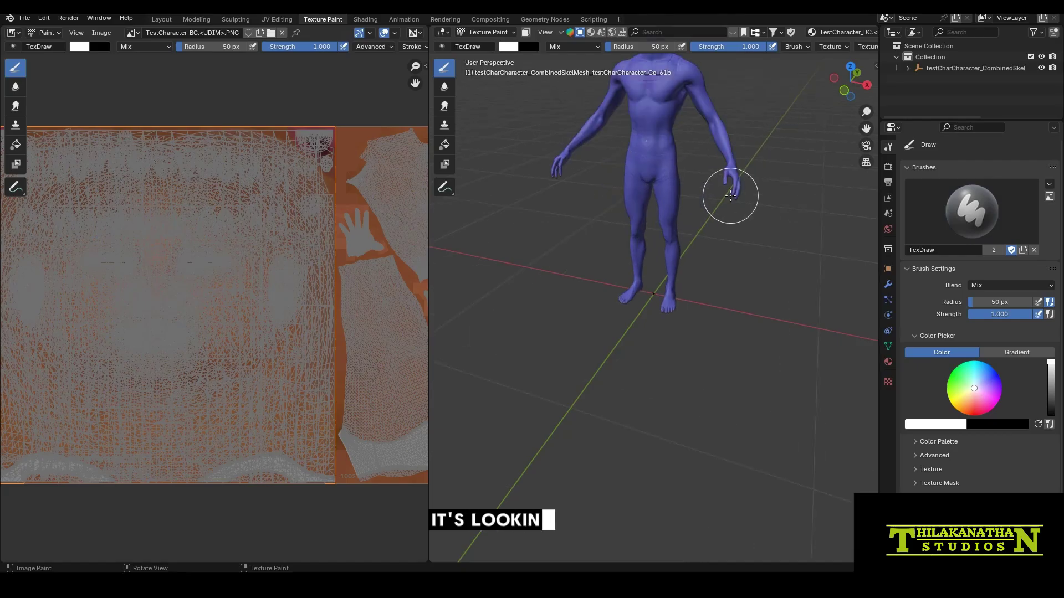
pyautogui.hscroll(5, 787, 32)
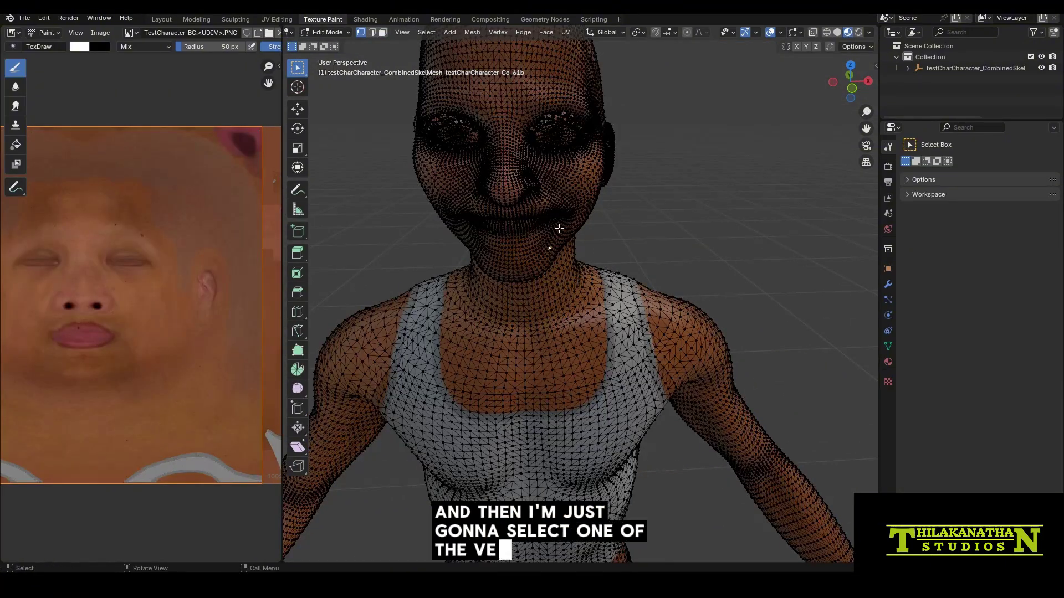
# Step: Isolate the head by selecting its linked mesh, inverting the selection and hiding the body
pyautogui.click(576, 195)
pyautogui.hotkey('ctrl', 'l')
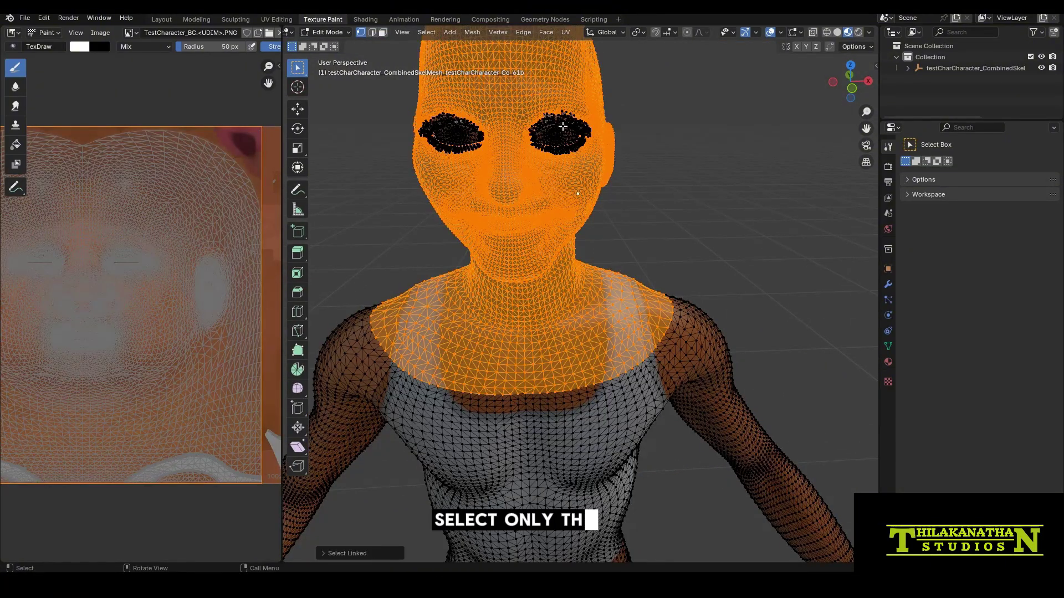
pyautogui.hotkey('ctrl', 'i')
pyautogui.press('h')
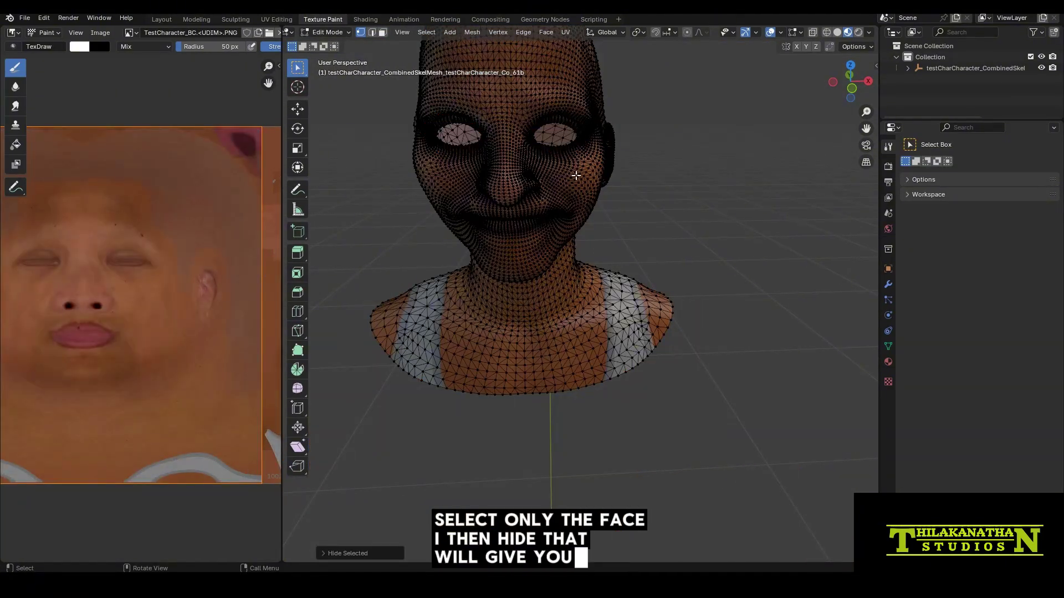
pyautogui.press('Tab')
# Step: Paint green strokes across the head's nose and cheek
pyautogui.moveTo(559, 178)
pyautogui.mouseDown(button='middle')
pyautogui.moveTo(559, 239)
pyautogui.moveTo(541, 197)
pyautogui.mouseUp(button='middle')
pyautogui.scroll(-5, 534, 197)
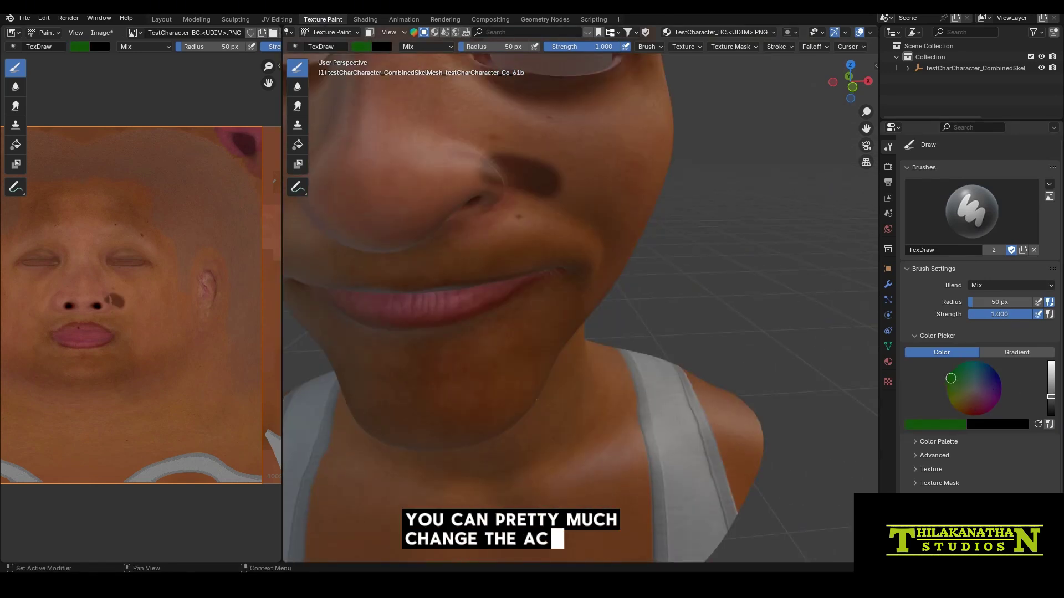
pyautogui.moveTo(484, 161)
pyautogui.mouseDown()
pyautogui.moveTo(570, 185)
pyautogui.moveTo(493, 146)
pyautogui.moveTo(646, 188)
pyautogui.moveTo(628, 161)
pyautogui.moveTo(534, 164)
pyautogui.moveTo(448, 147)
pyautogui.moveTo(390, 113)
pyautogui.moveTo(543, 163)
pyautogui.moveTo(524, 257)
pyautogui.mouseUp()
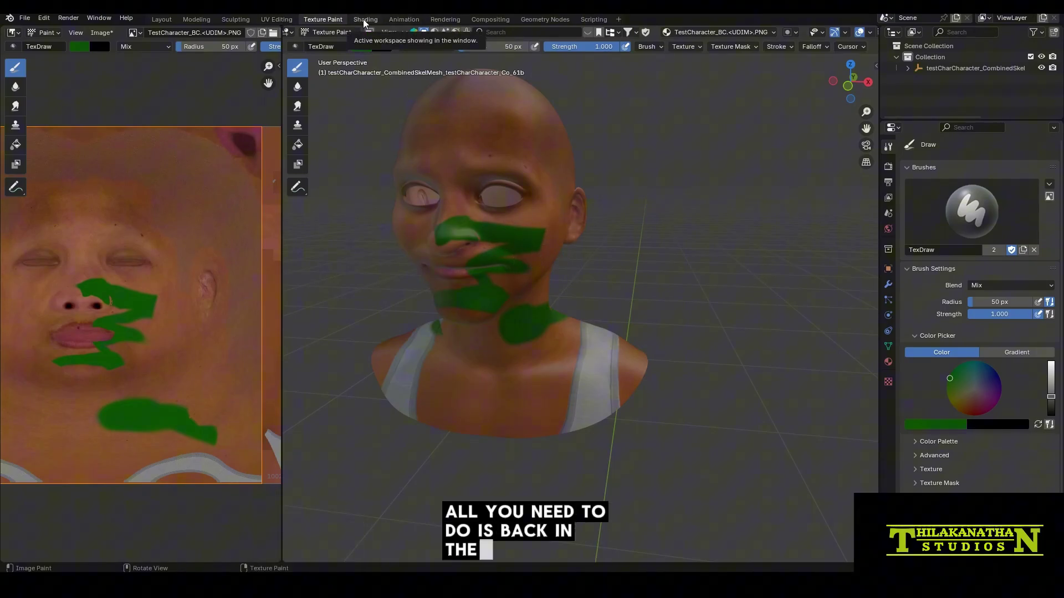
# Step: Widen the Image Editor and begin Image > Save As into a newly created newTextures folder
pyautogui.moveTo(282, 277); pyautogui.dragTo(554, 277)
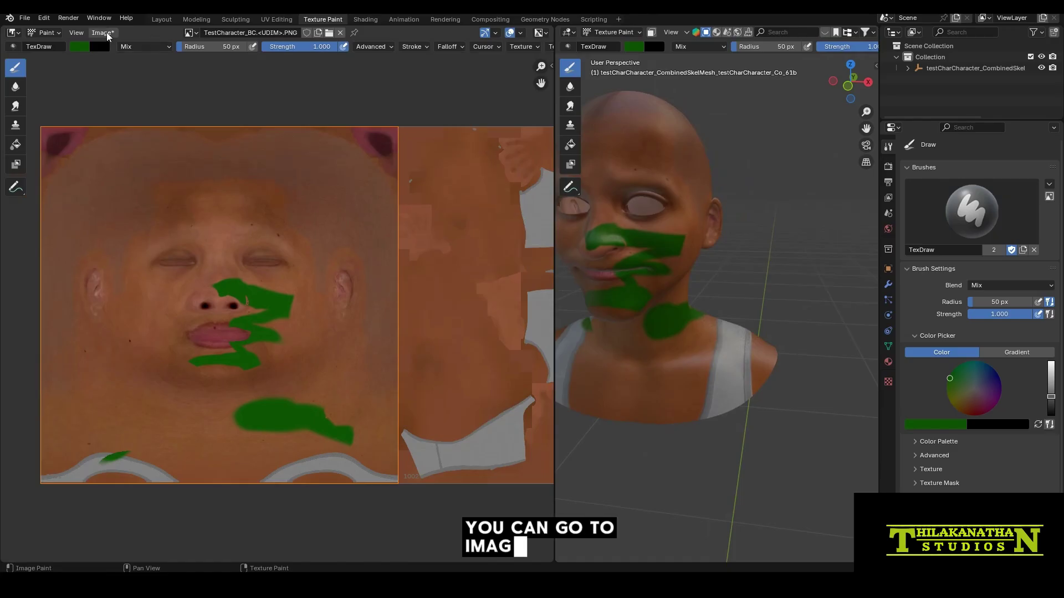
pyautogui.click(106, 32)
pyautogui.click(117, 158)
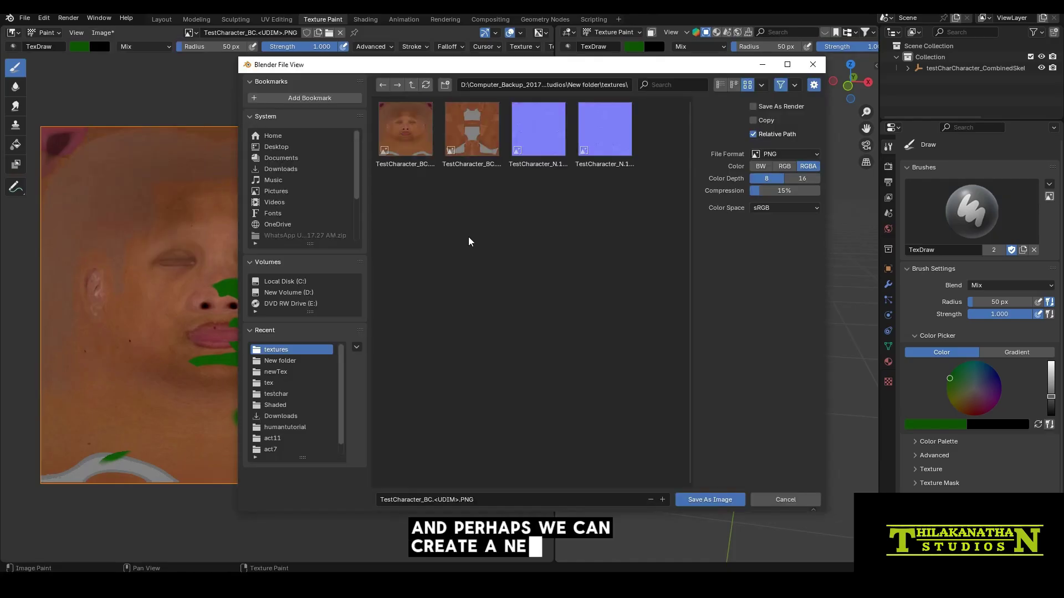
pyautogui.write('inewTextures')
pyautogui.press('Return')
pyautogui.doubleClick(394, 135)
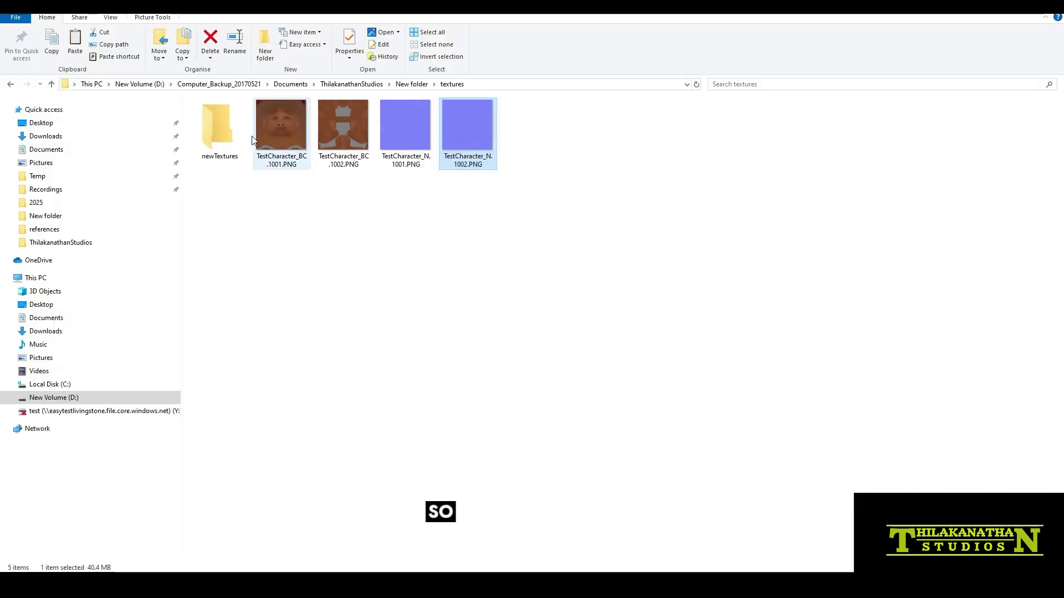
# Step: Open newTextures in File Explorer and preview TestCharacter_BC.1001.PNG to confirm the green paint
pyautogui.doubleClick(217, 131)
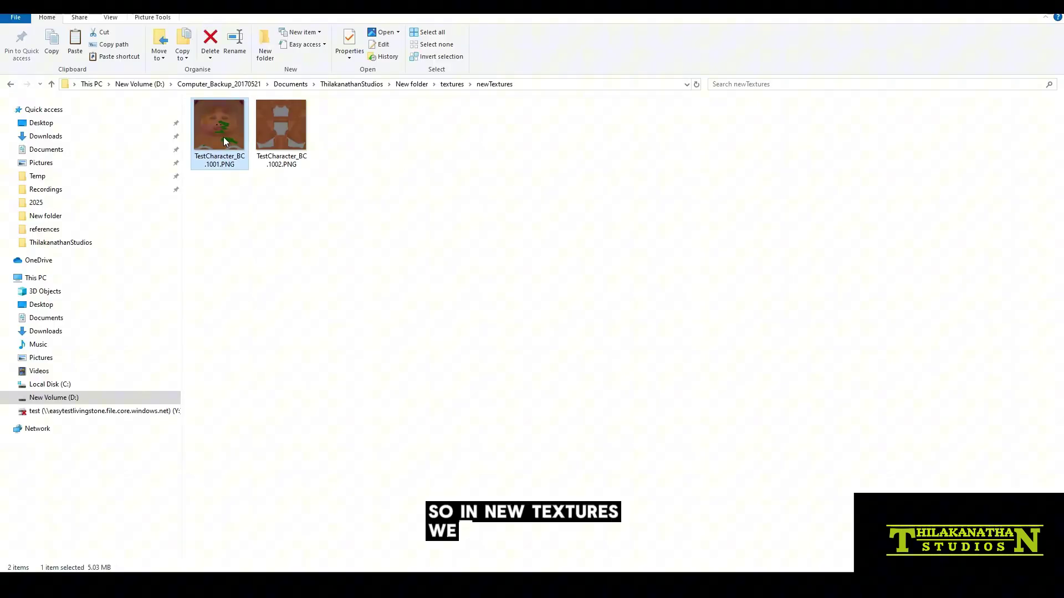
pyautogui.doubleClick(224, 137)
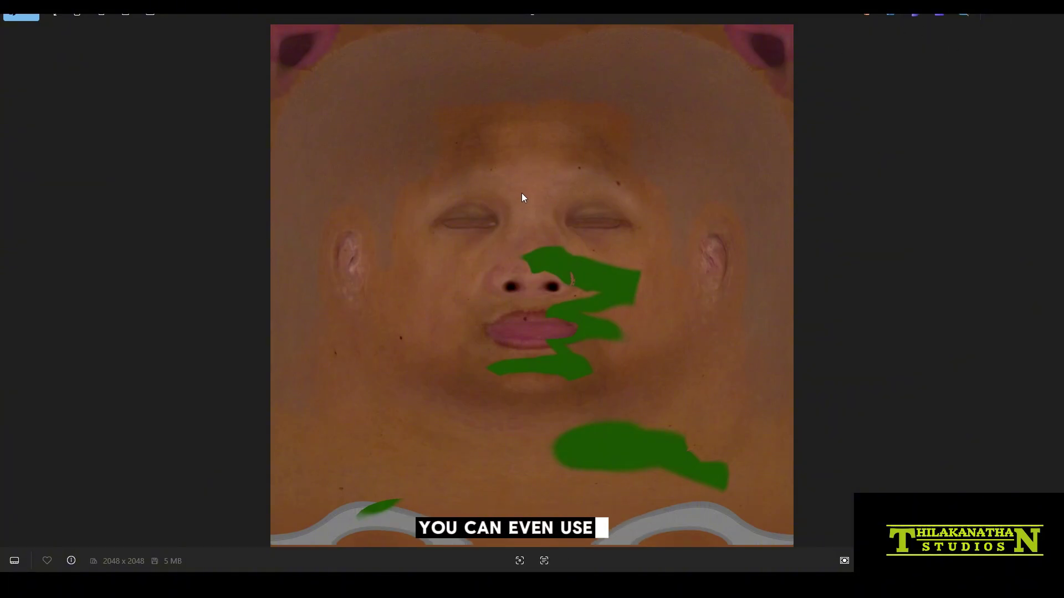
pyautogui.click(1045, 15)
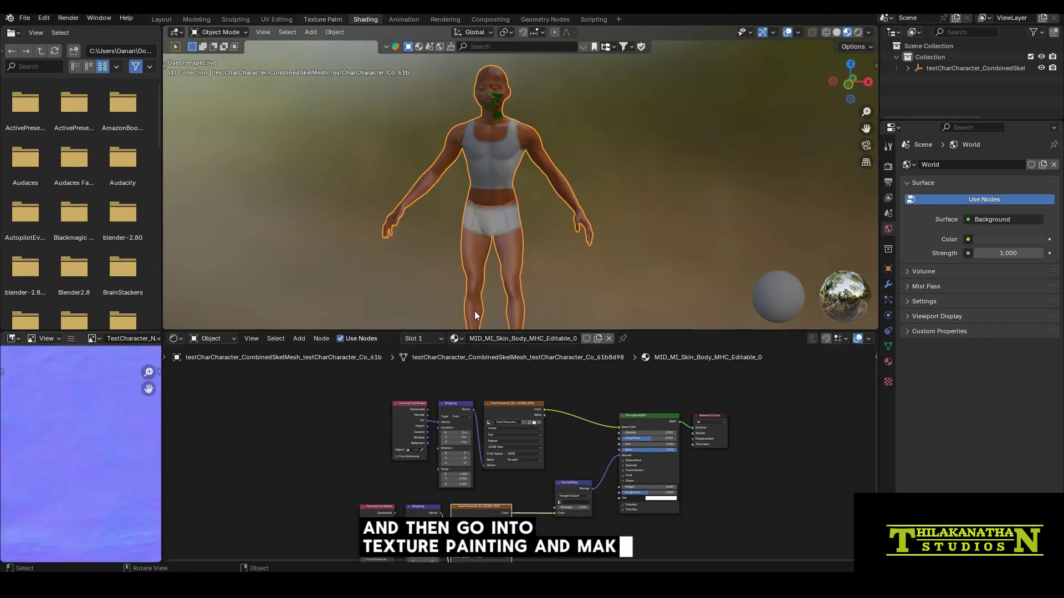
# Step: Switch to the Texture Paint workspace and zoom to show the normal map beside the painted head
pyautogui.hotkey('ctrl', 'pageup')
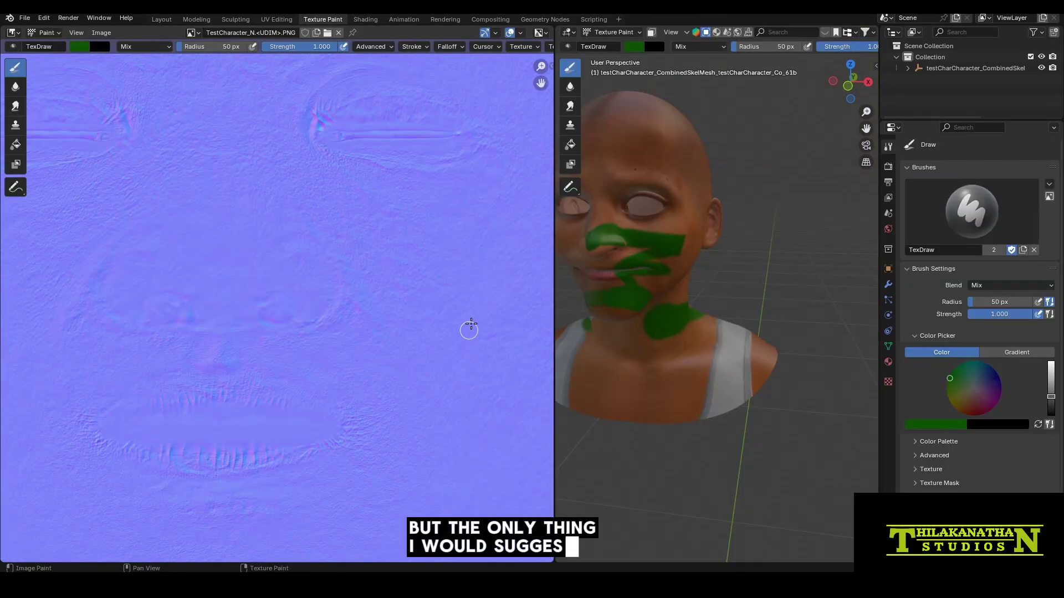
pyautogui.scroll(-3, 643, 287)
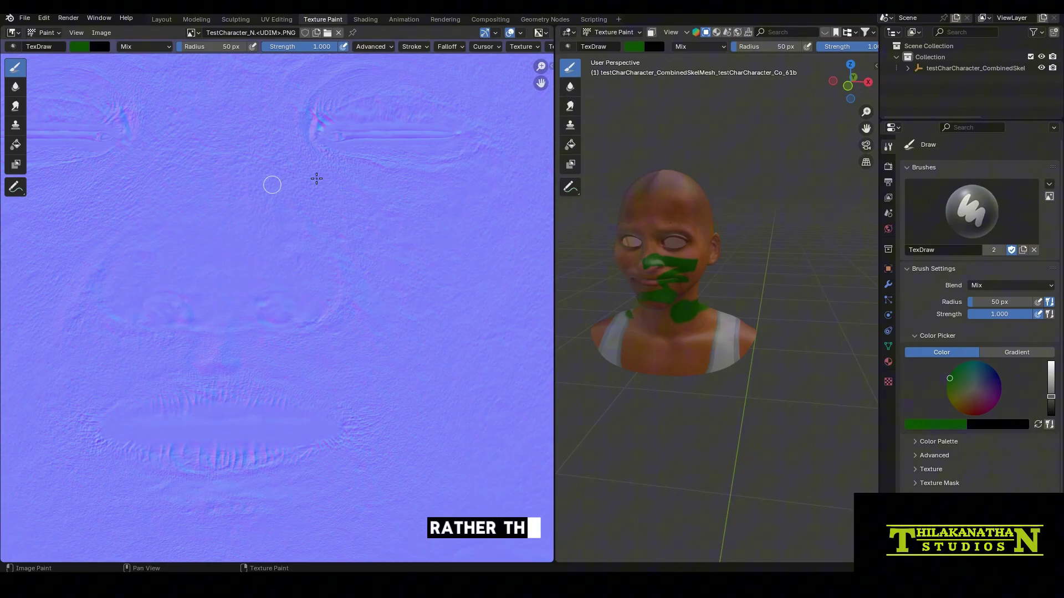
pyautogui.scroll(-3, 386, 406)
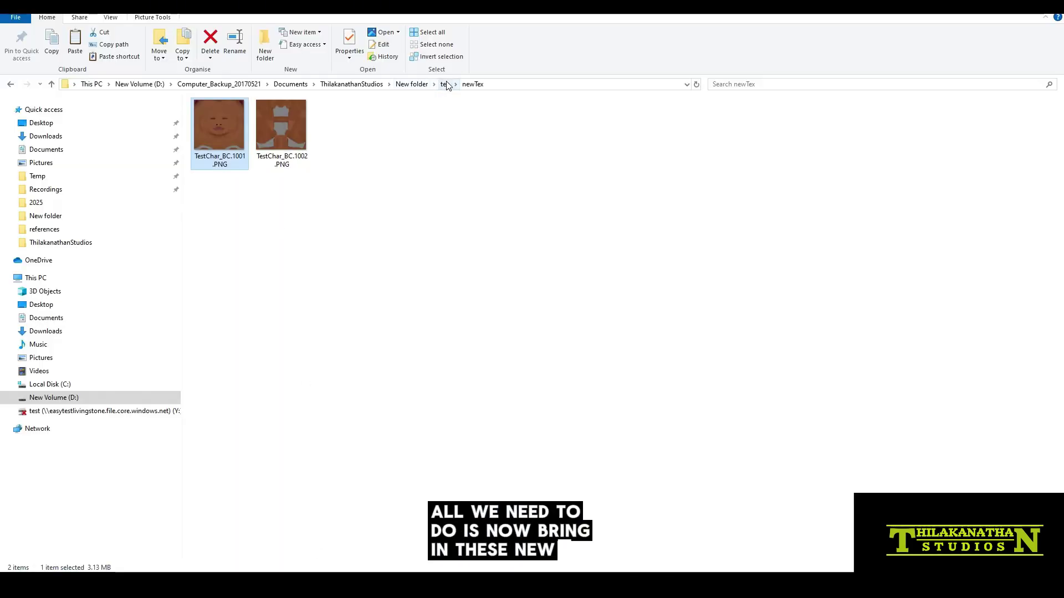
# Step: Import both painted PNGs from textures\newTextures into Unreal's Content Browser
pyautogui.click(412, 84)
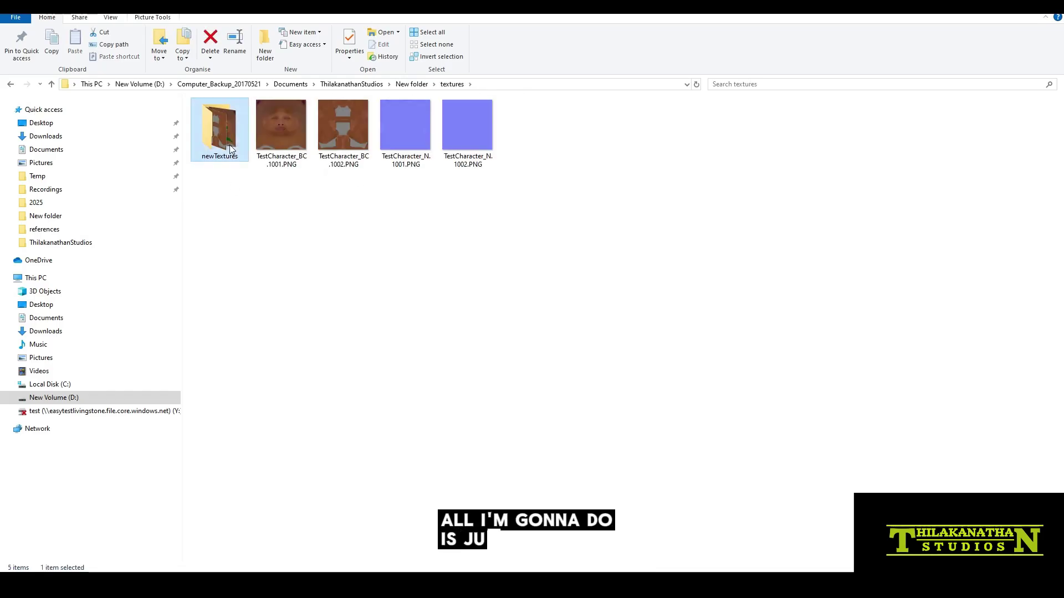
pyautogui.doubleClick(230, 149)
pyautogui.moveTo(318, 202); pyautogui.dragTo(496, 557)
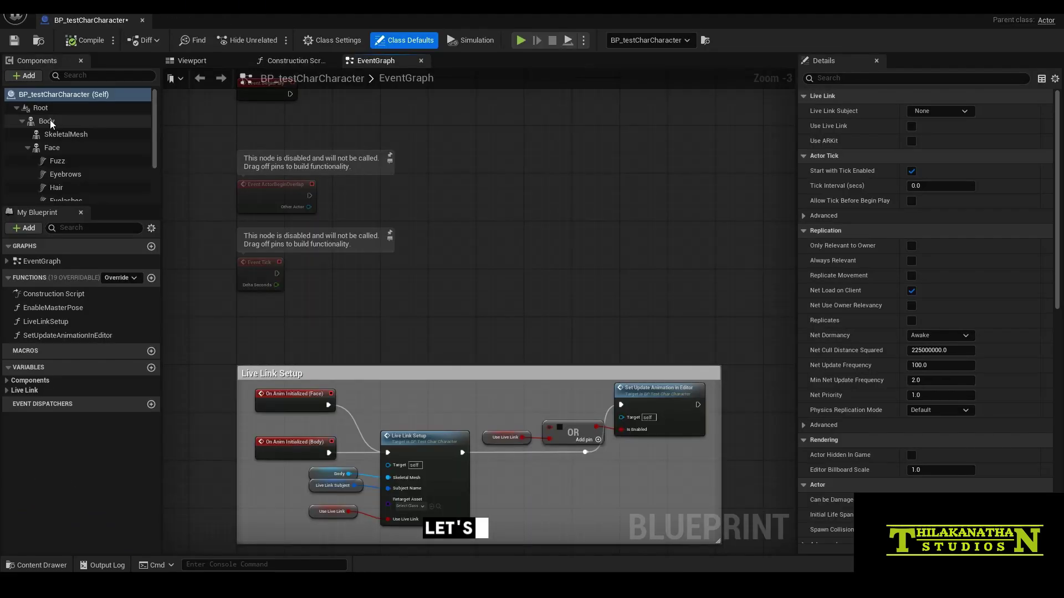
# Step: Assign TestCharacter_BC_Body and TestCharacter_BC_Head to the body and face material Basecolor slots
pyautogui.click(46, 121)
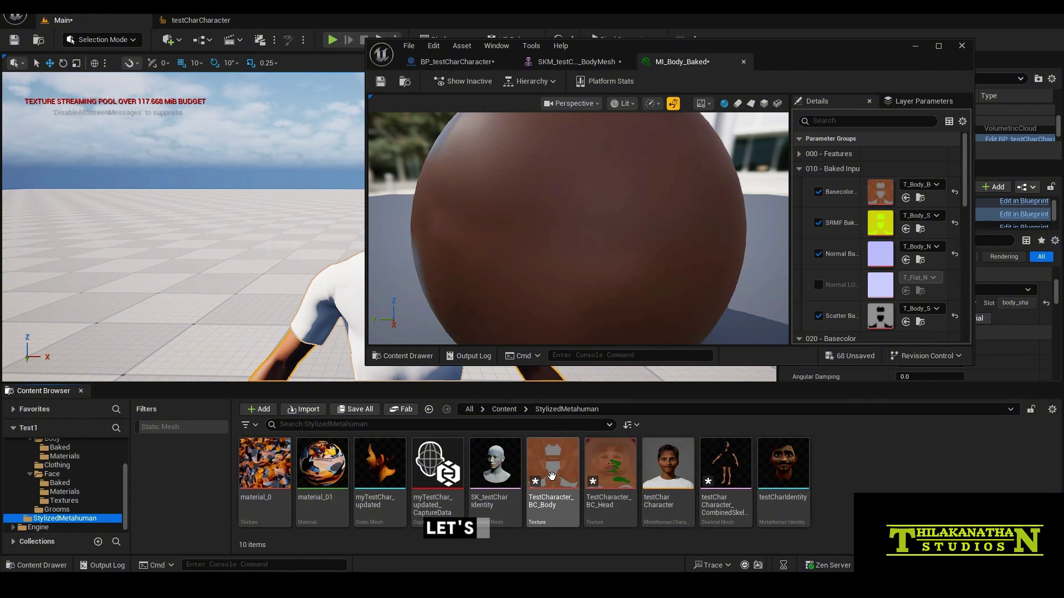
pyautogui.moveTo(553, 466); pyautogui.dragTo(886, 191)
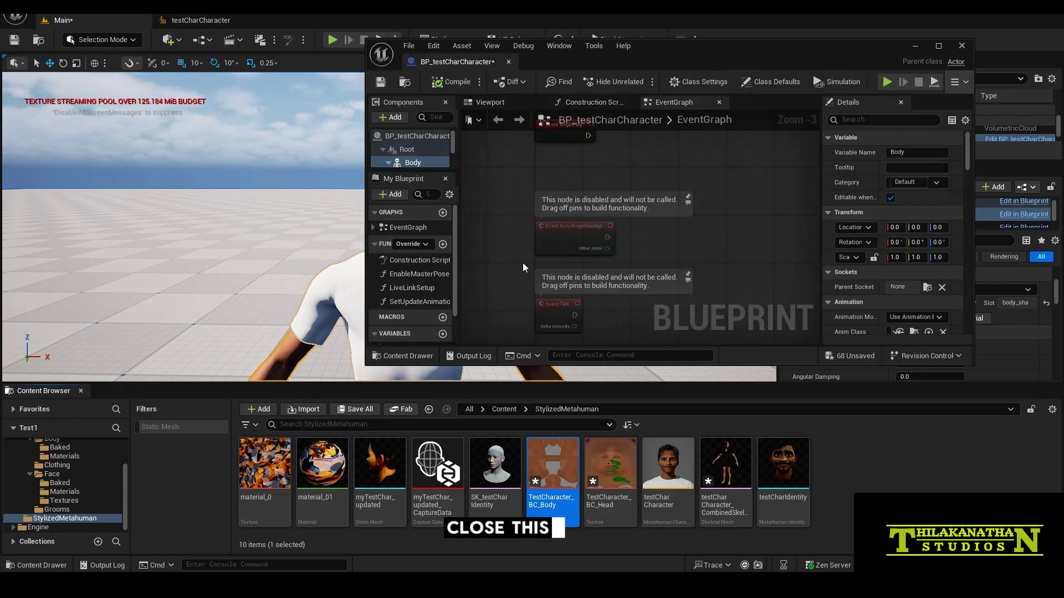
pyautogui.scroll(-2, 452, 152)
pyautogui.click(419, 142)
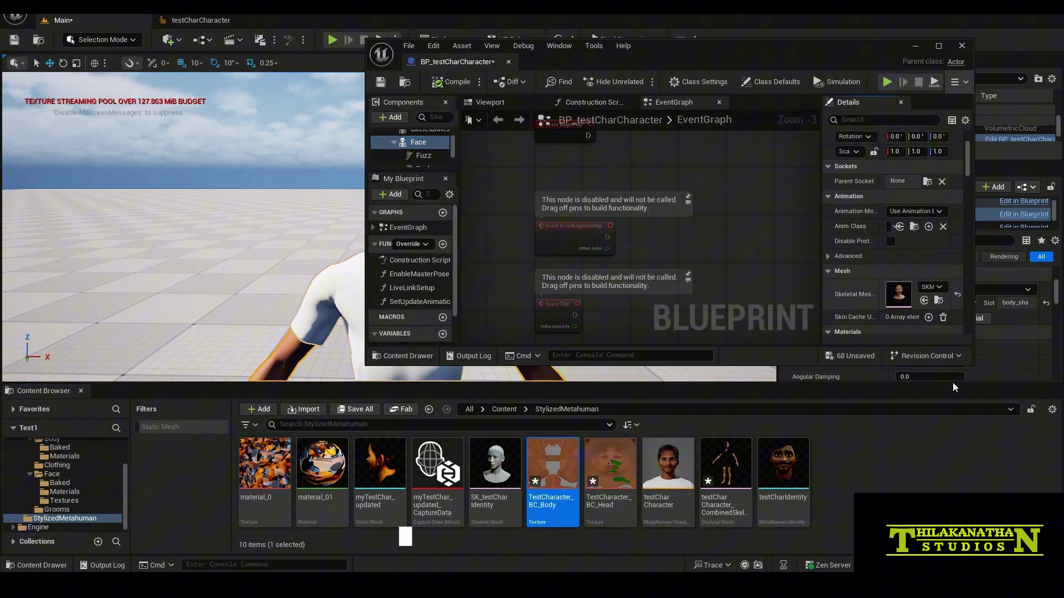
pyautogui.doubleClick(899, 293)
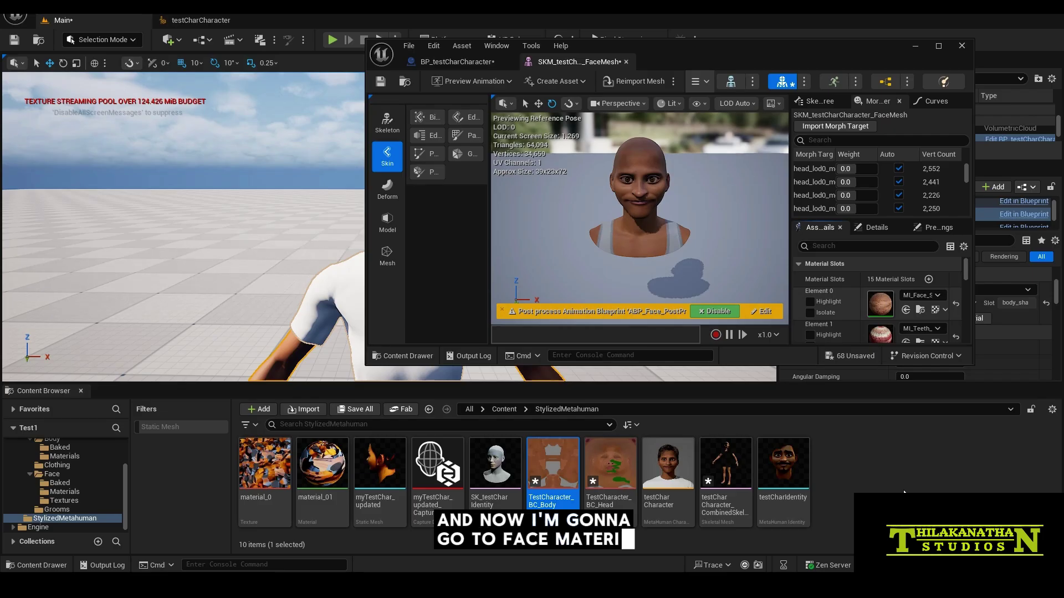
pyautogui.moveTo(610, 469); pyautogui.dragTo(883, 188)
pyautogui.moveTo(803, 61); pyautogui.dragTo(893, 71)
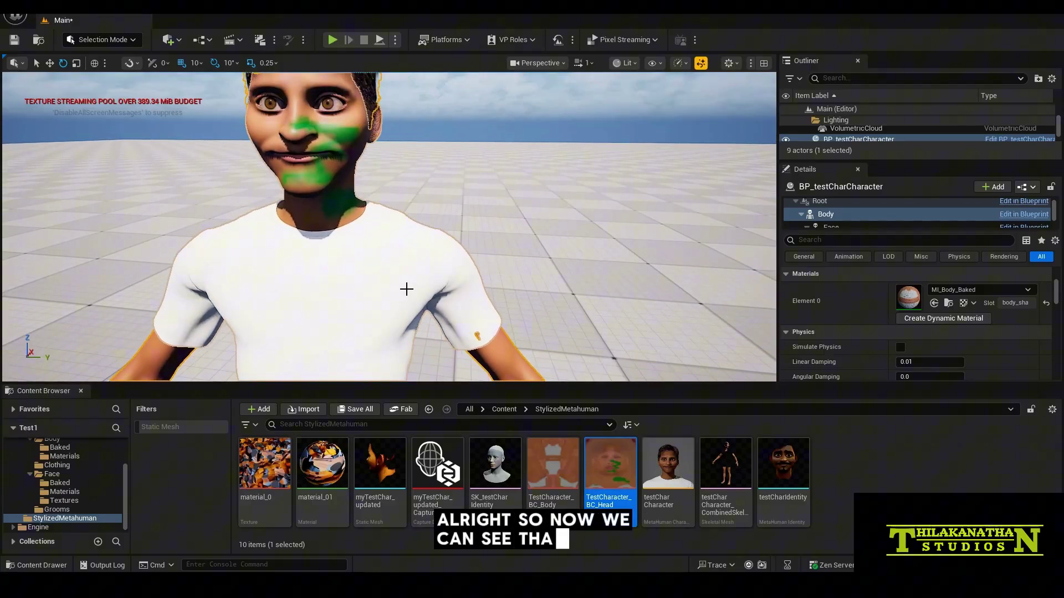
# Step: Orbit and zoom the Blueprint viewport onto the face to inspect the green paint
pyautogui.moveTo(410, 289); pyautogui.dragTo(369, 244, button='middle')
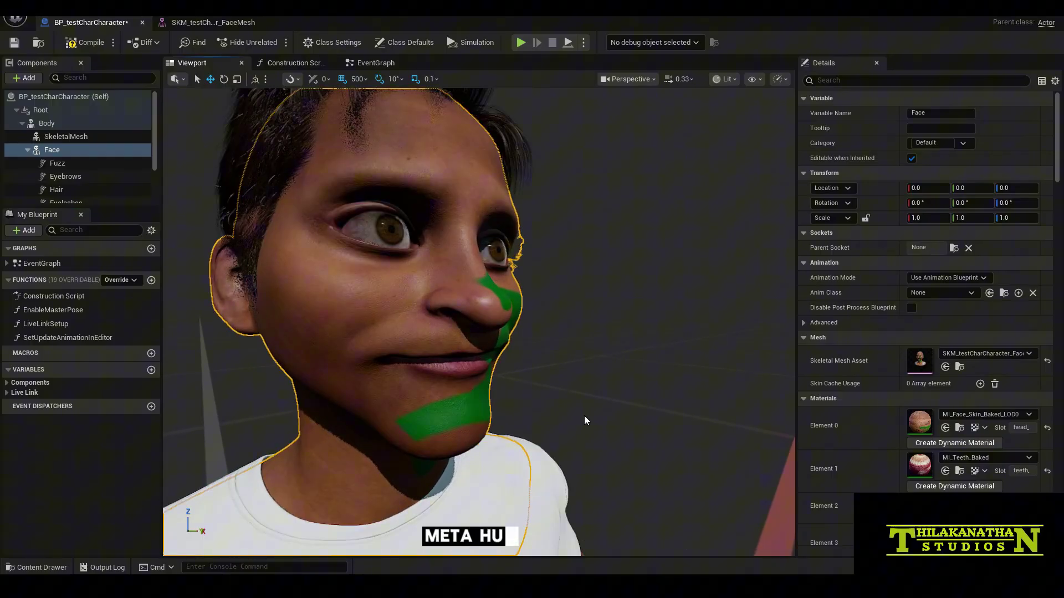
pyautogui.moveTo(621, 409); pyautogui.dragTo(652, 430, button='right')
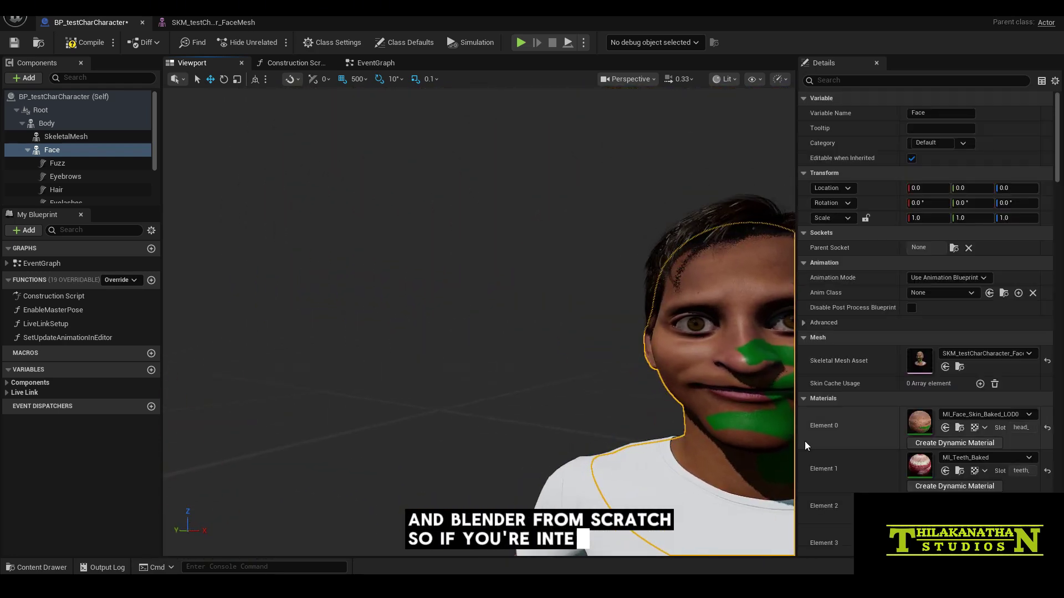
pyautogui.click(589, 436)
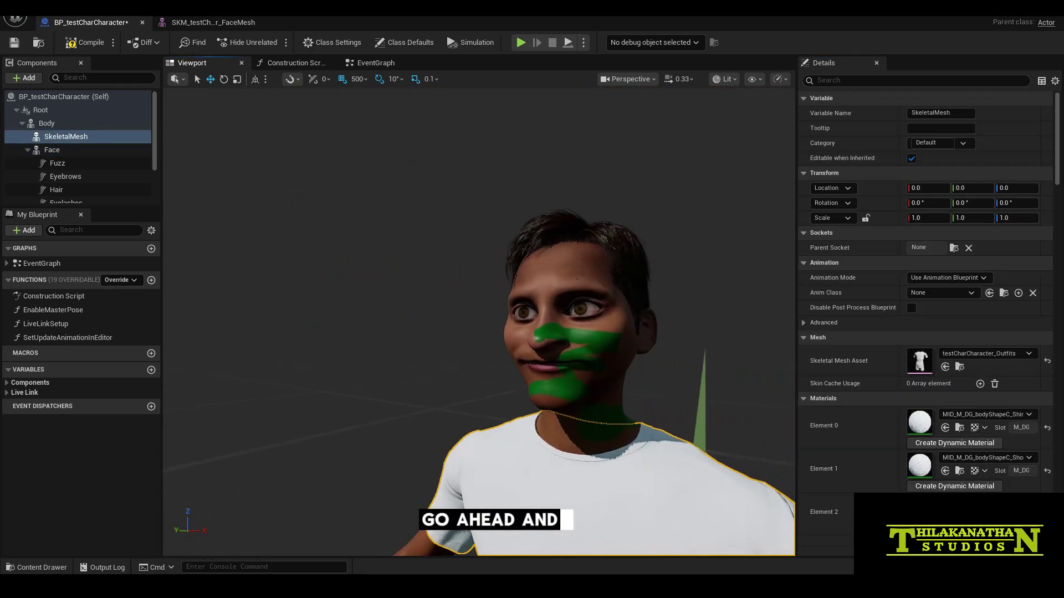
pyautogui.scroll(3, 554, 316)
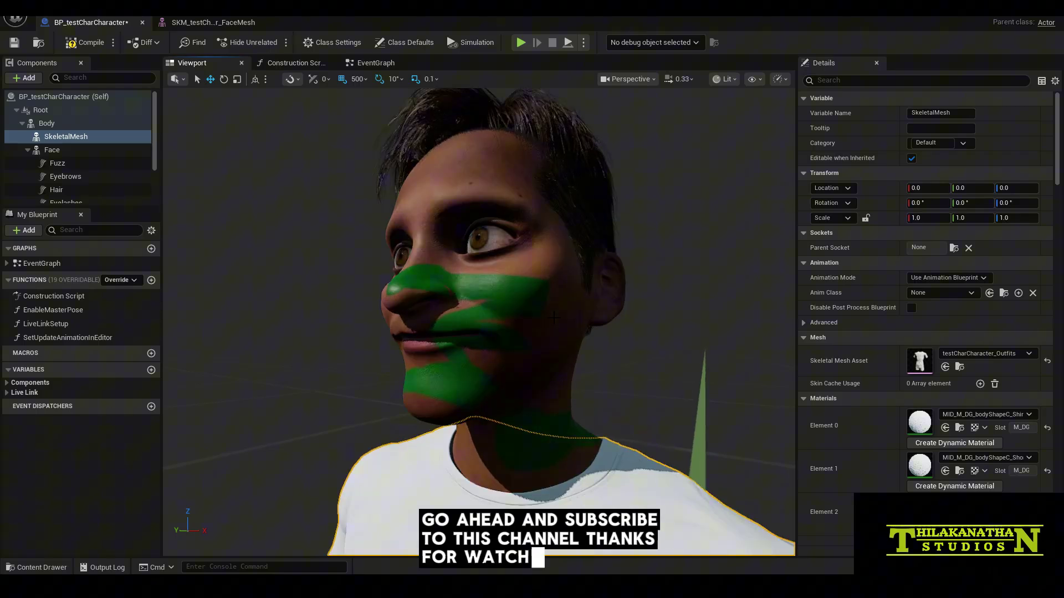